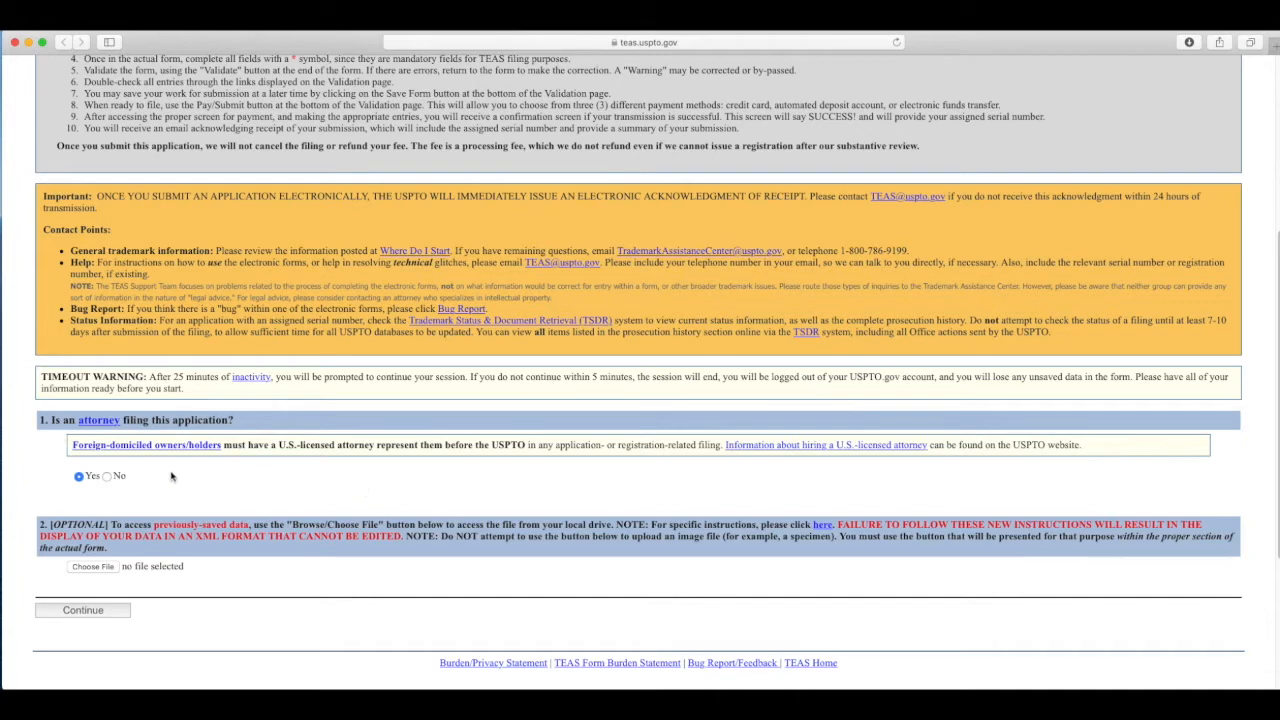
Step: Answer 'No' to the attorney question and continue to the Applicant Information page
left_click(107, 476)
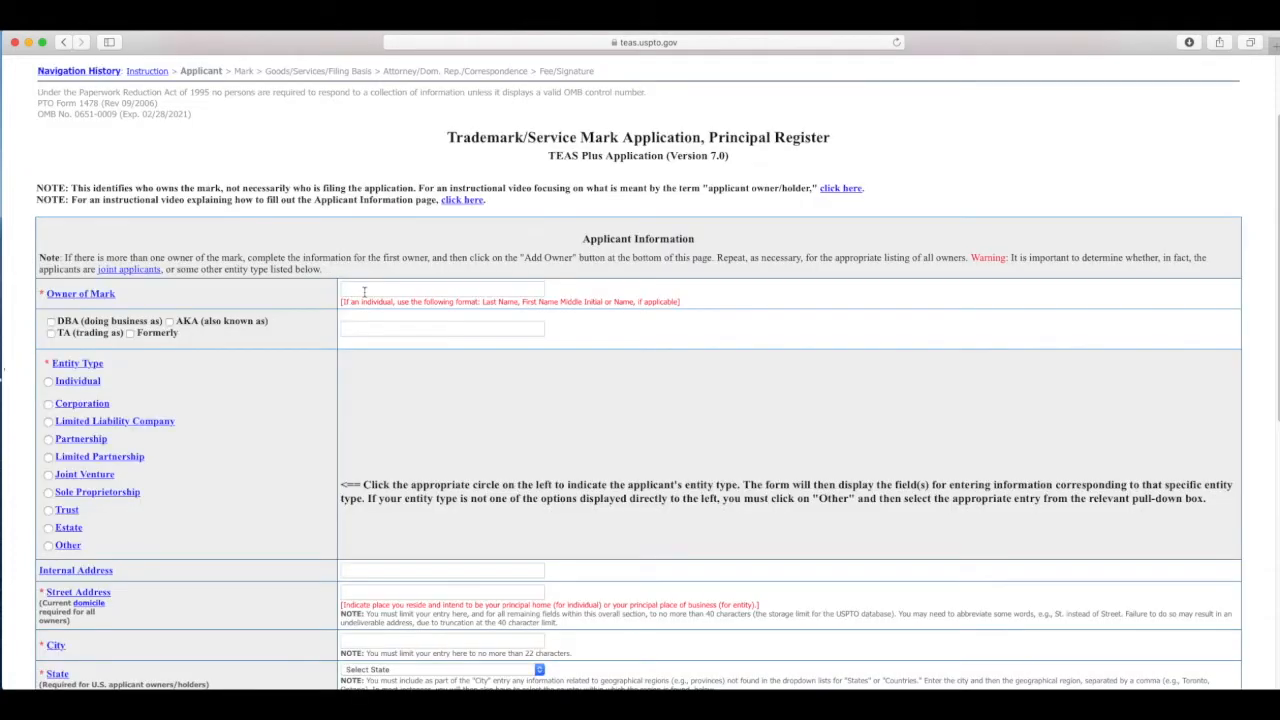
left_click(368, 291)
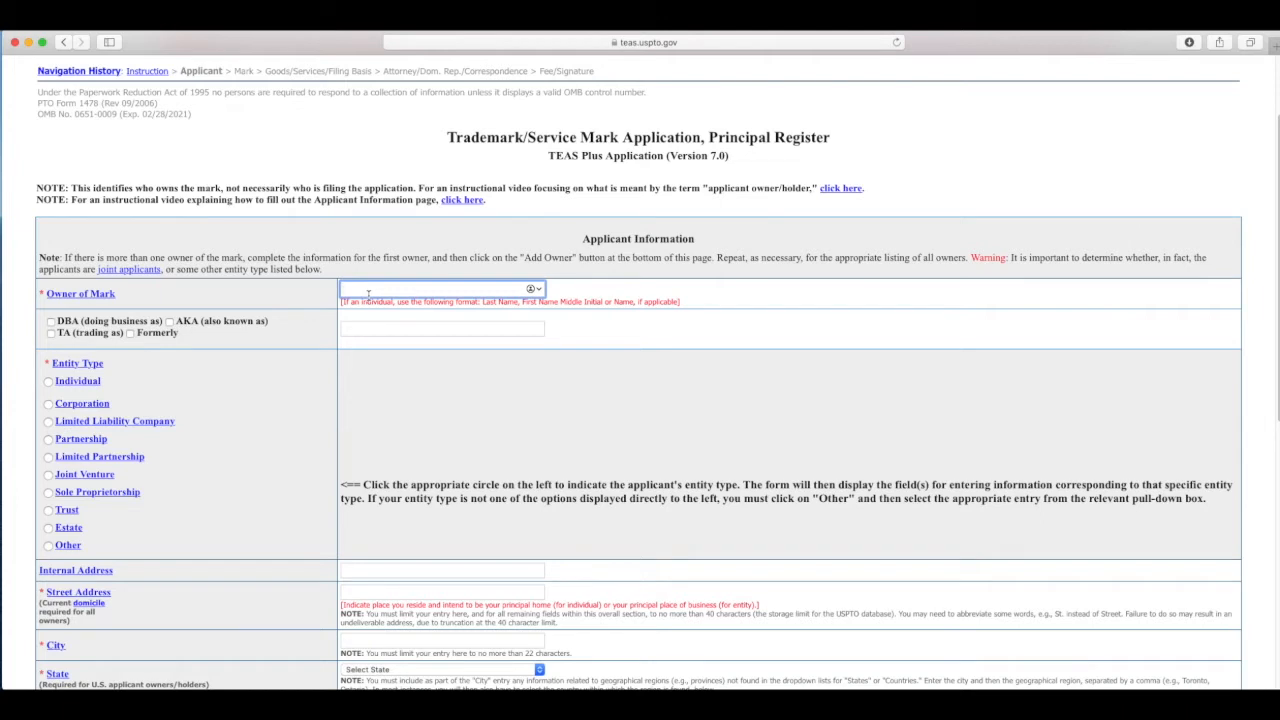
Step: Enter the owner's full name as an individual who is a United States citizen
type("John Smith")
left_click(48, 381)
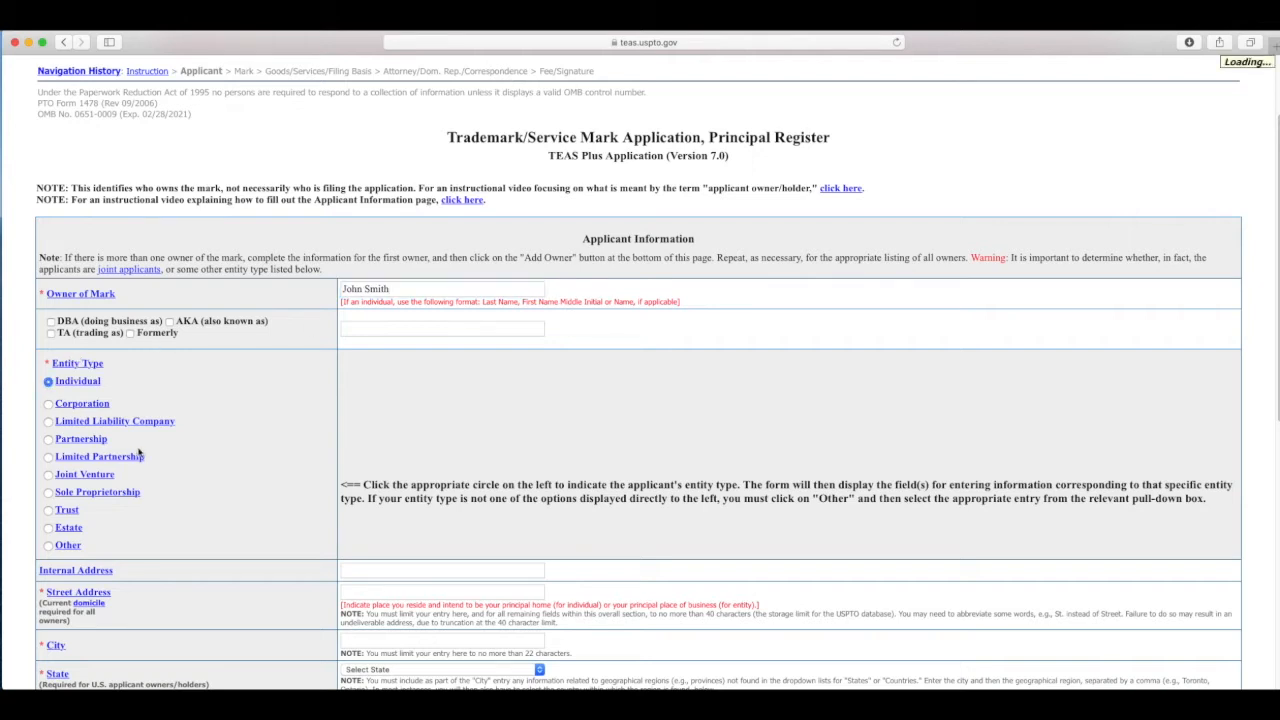
scroll(202, 510, "down", 5)
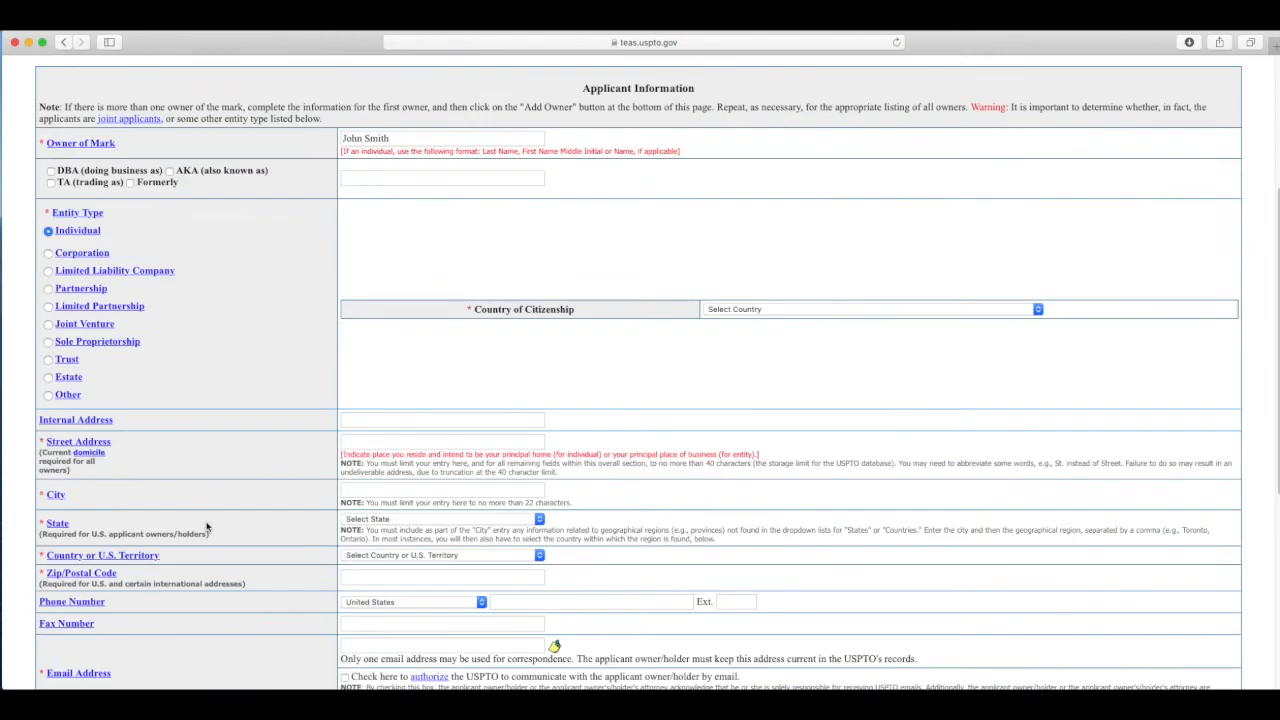
left_click(773, 310)
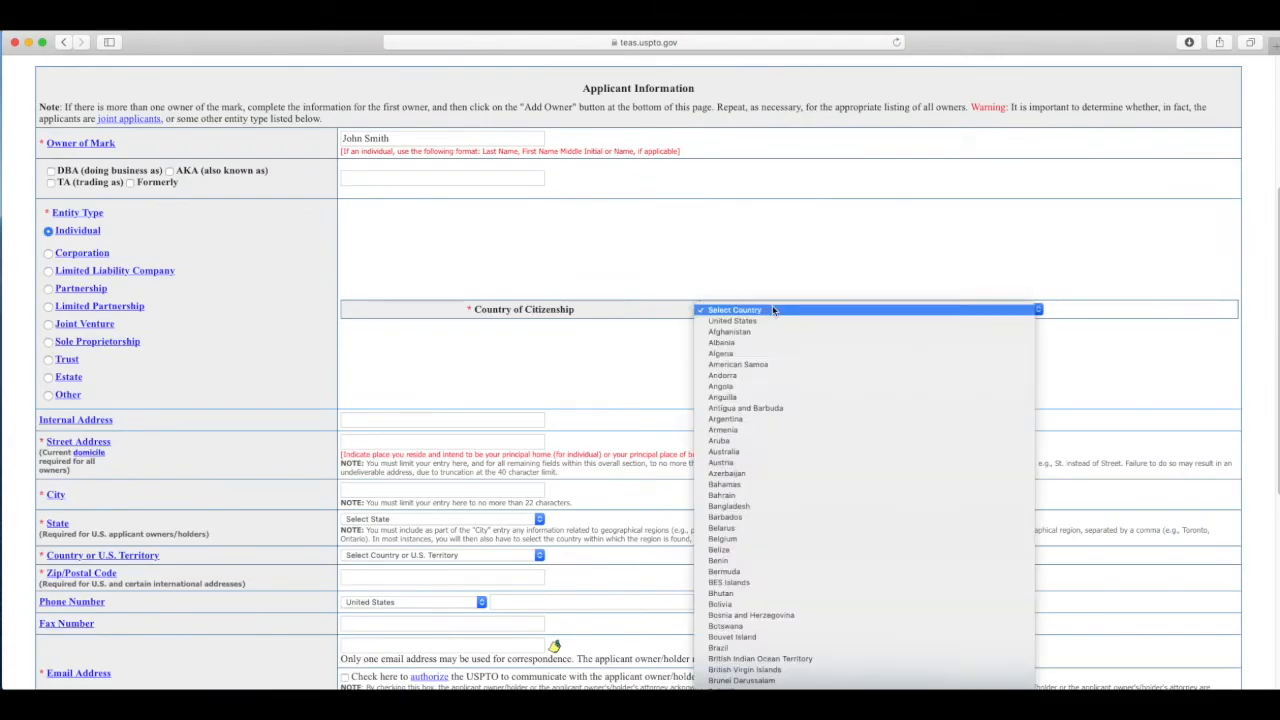
left_click(762, 322)
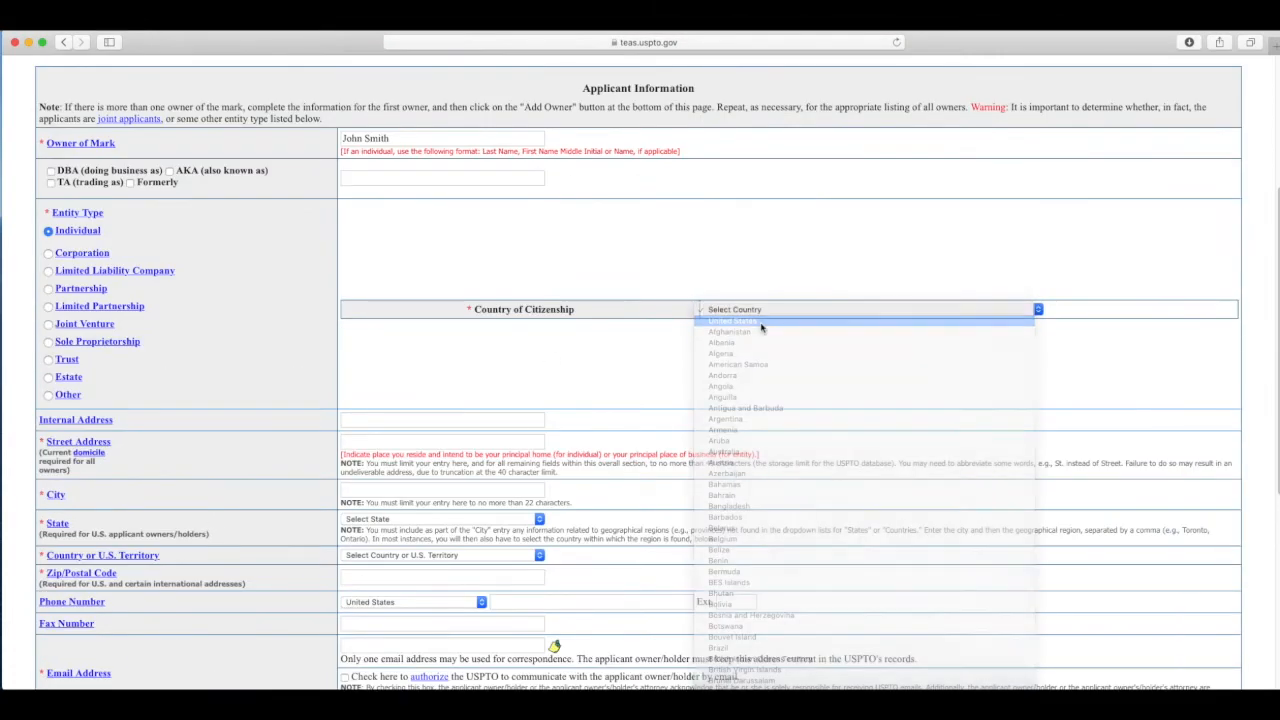
Step: Fill in the owner's street address, city, state and zip code
left_click(374, 442)
scroll(700, 460, "up", 1)
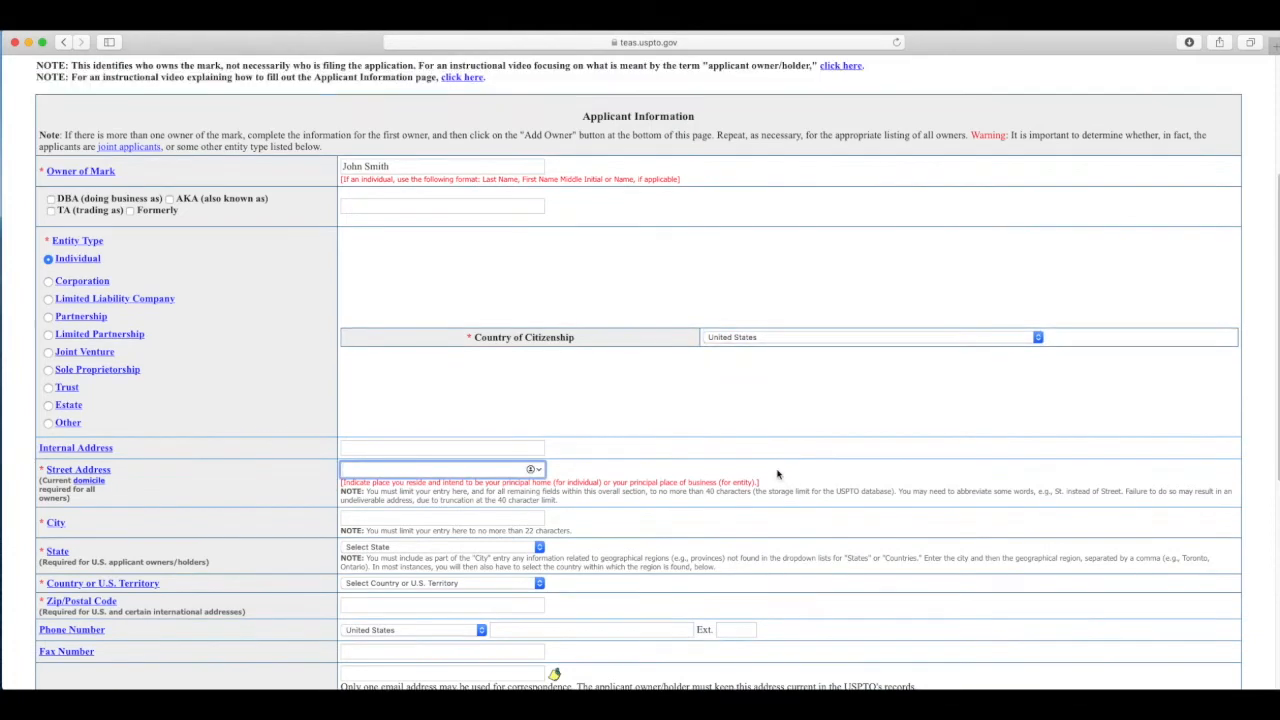
scroll(811, 476, "down", 5)
type("123 Main S")
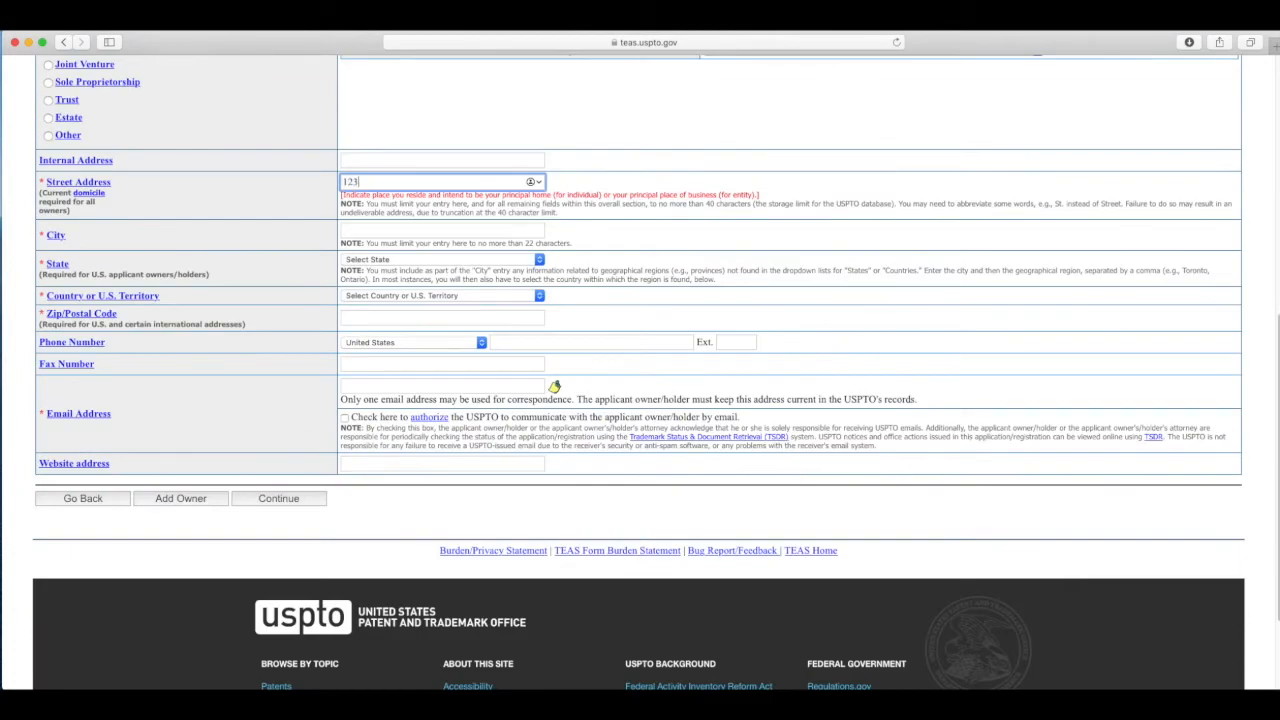
key("Tab")
key("Tab")
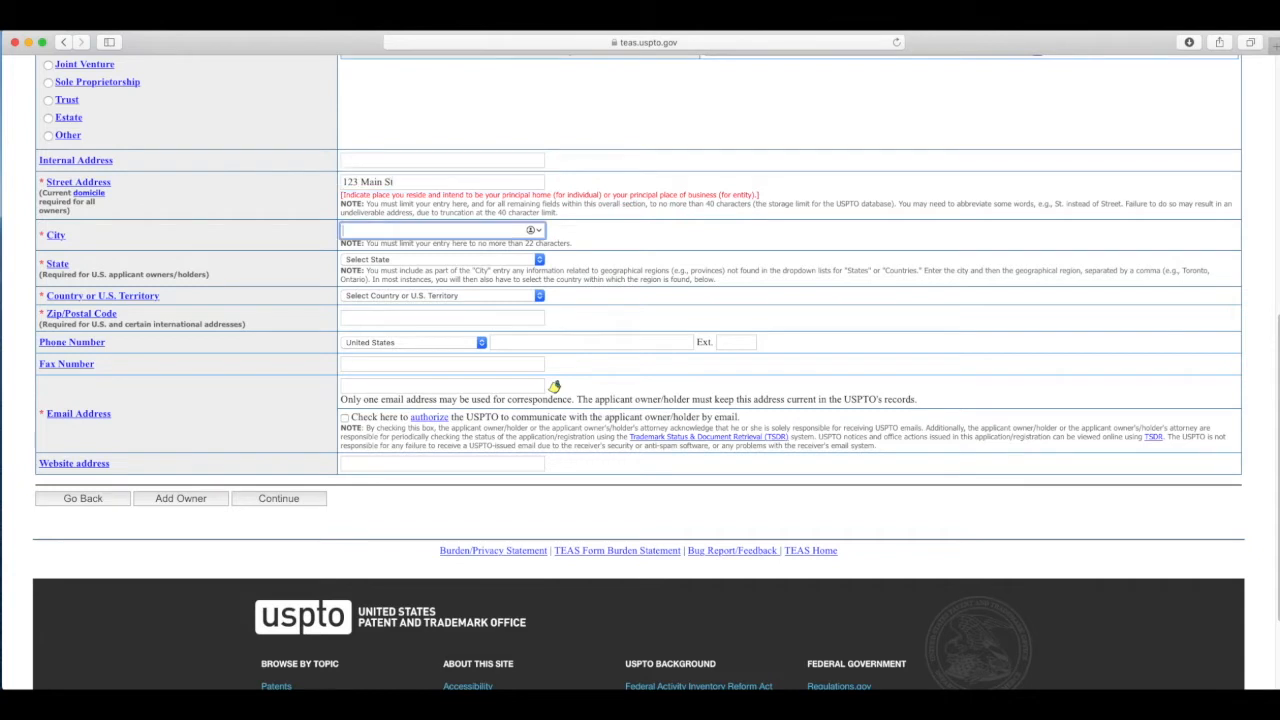
left_click(408, 232)
type("Los Angeles")
key("Tab")
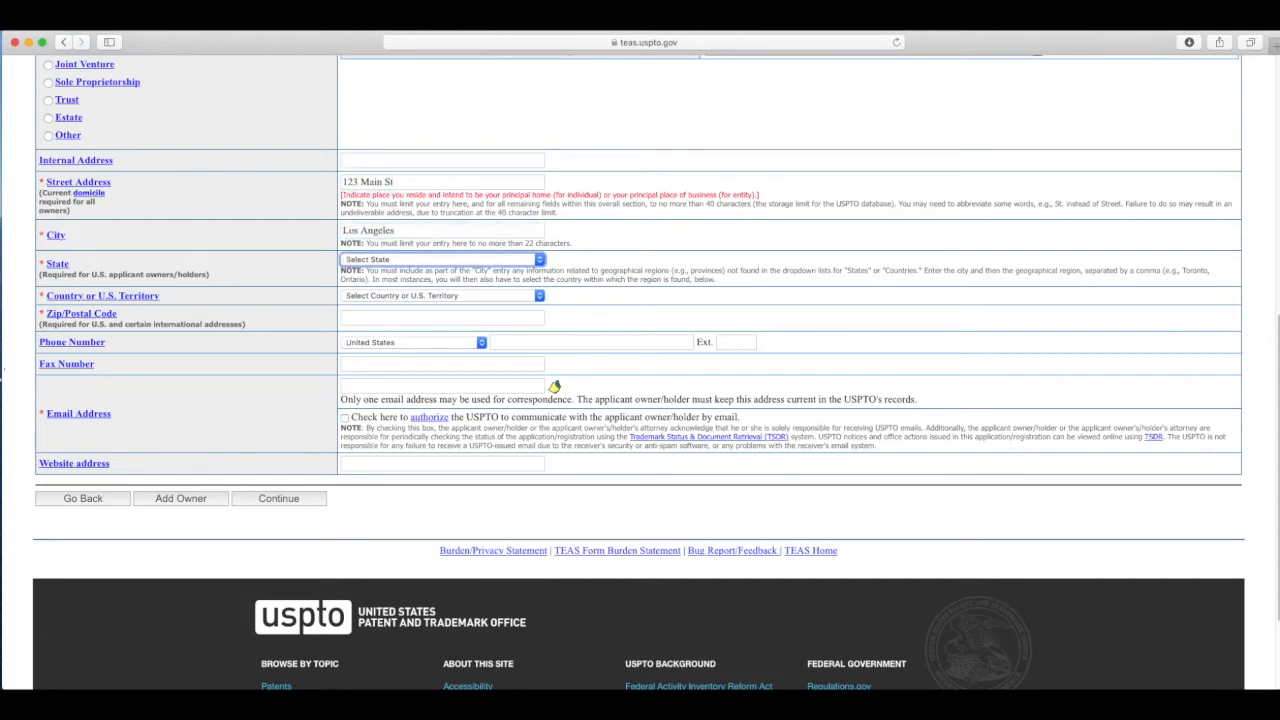
key("c")
key("Tab")
key("Tab")
type("90210")
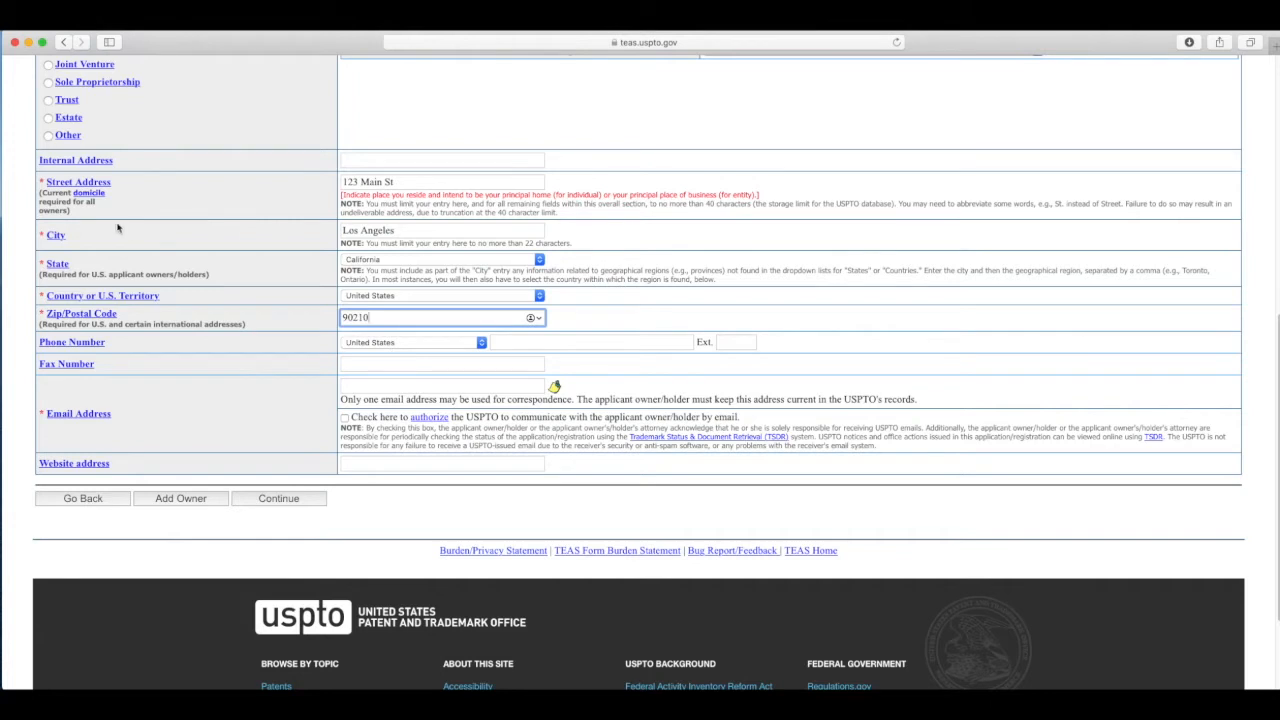
Step: Enter the owner's e-mail address, authorize e-mail contact, and submit the applicant page
left_click(357, 389)
left_click(366, 388)
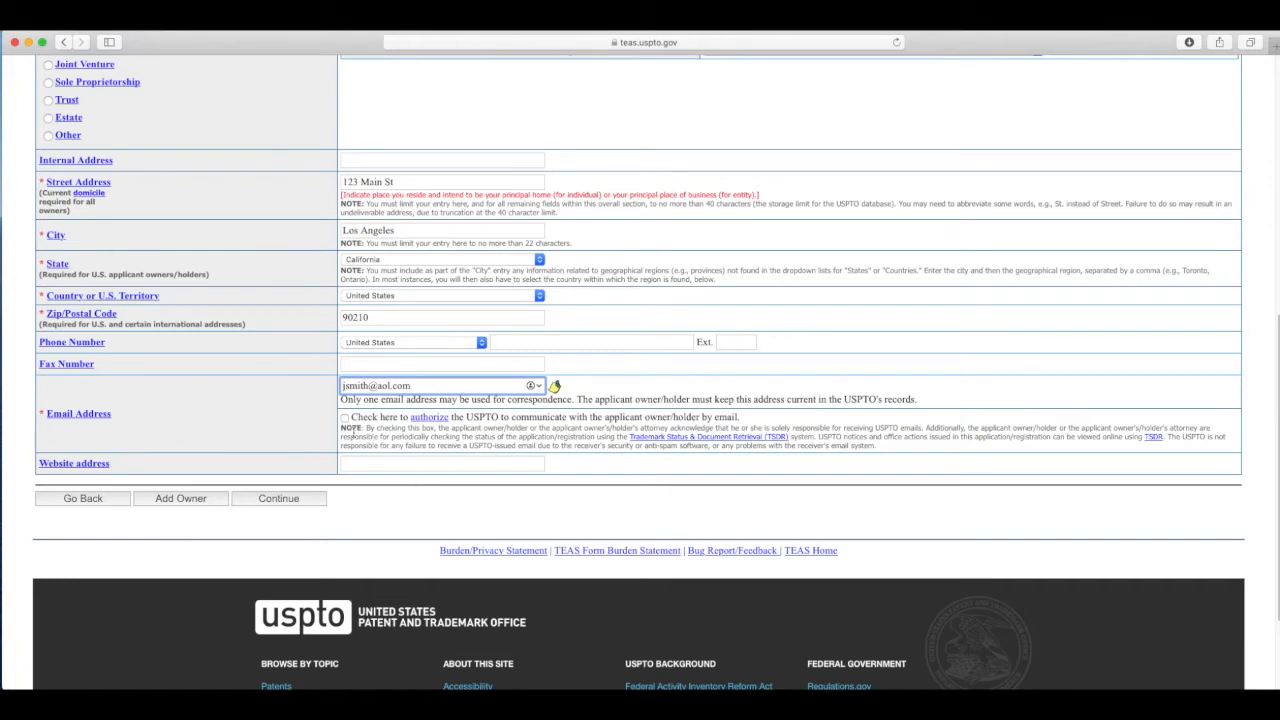
left_click(345, 417)
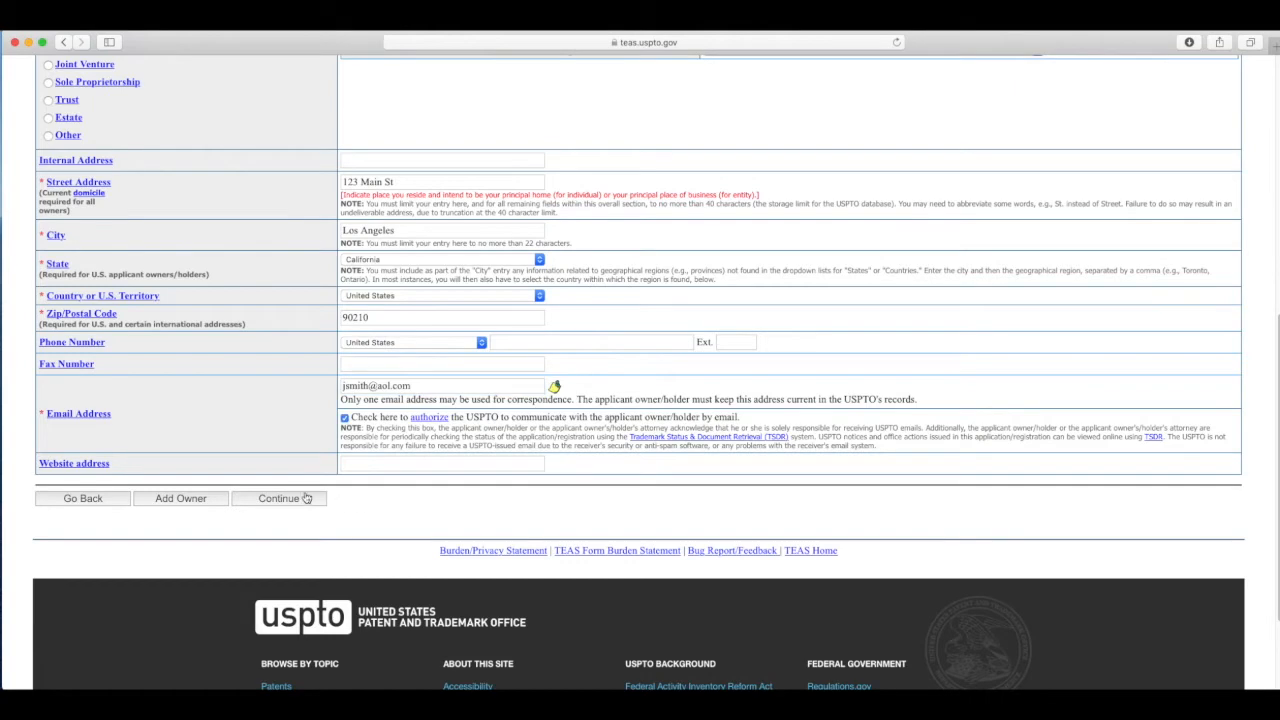
left_click(274, 502)
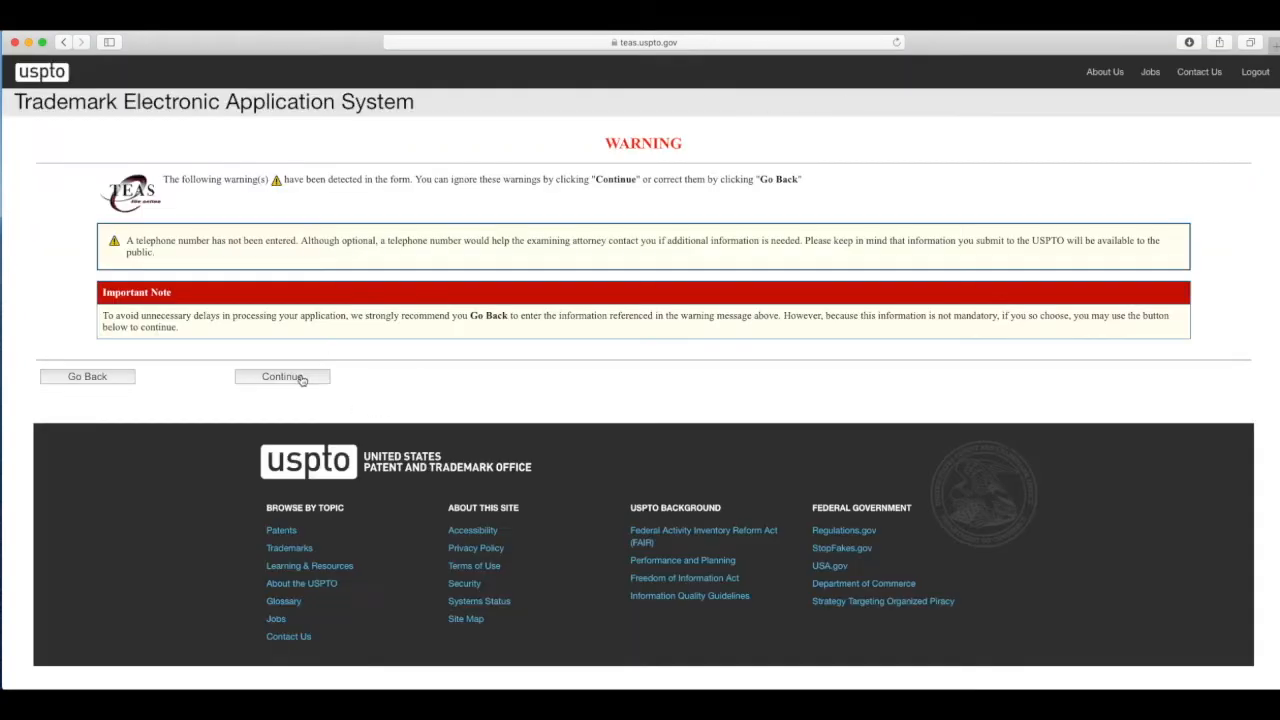
Step: Pass the warning page and submit 'Smith Nutrition' as the standard-character mark
left_click(297, 379)
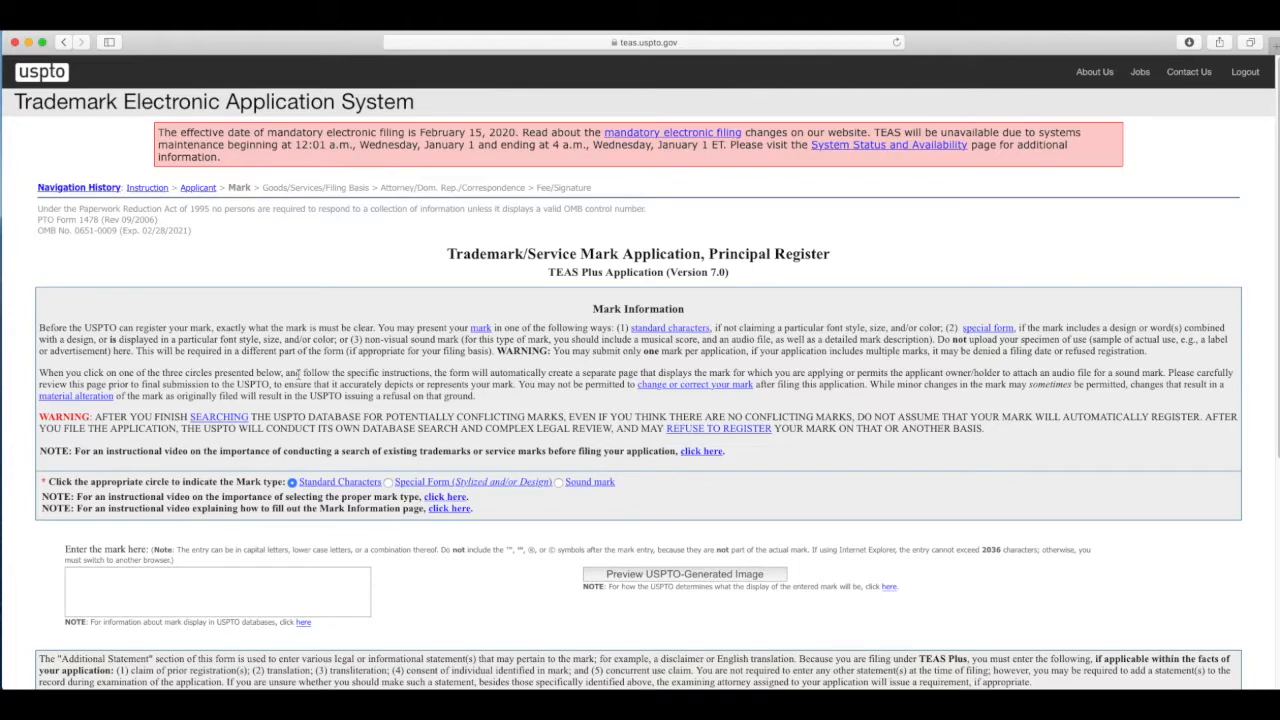
scroll(550, 522, "down", 3)
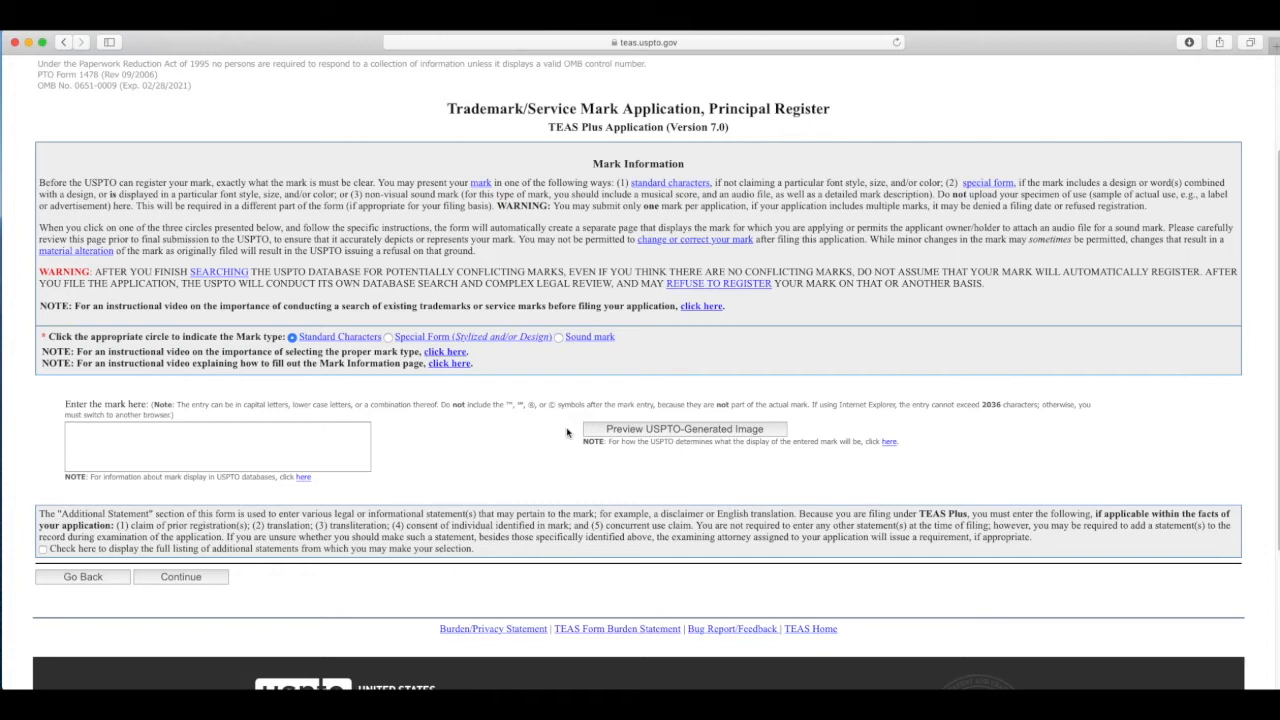
left_click(120, 437)
type("Smith Nutrition")
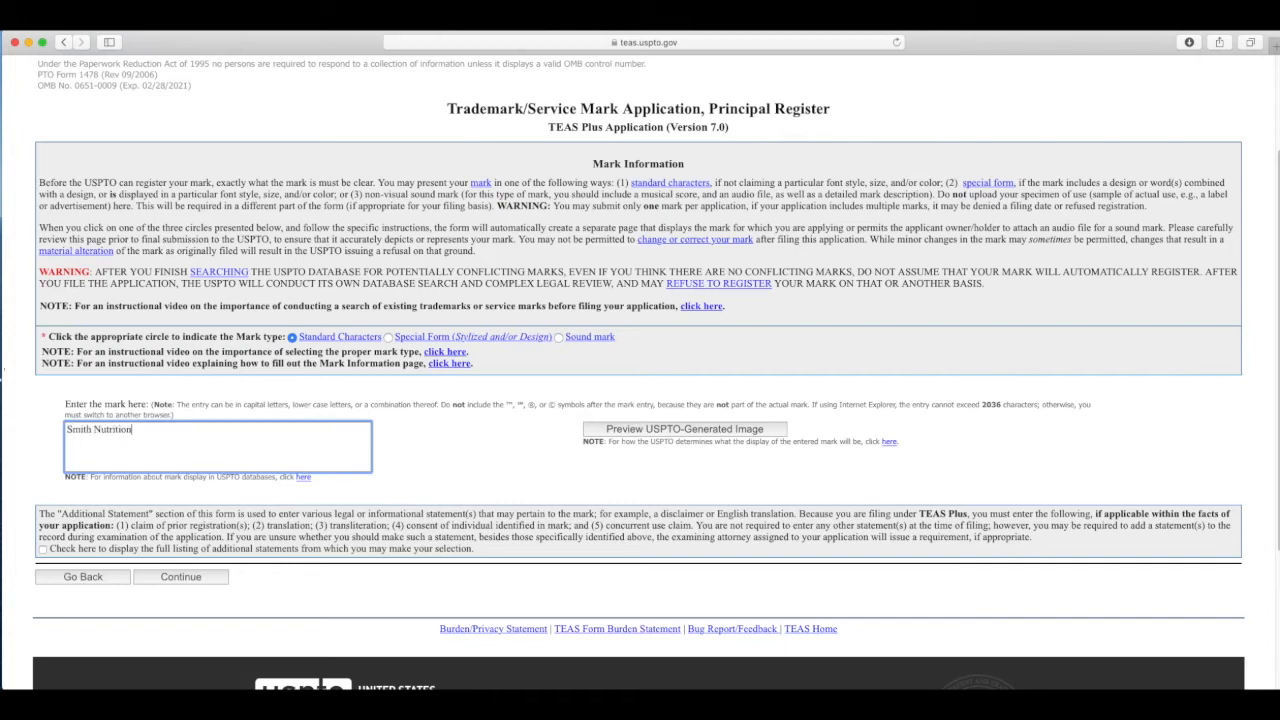
left_click(170, 580)
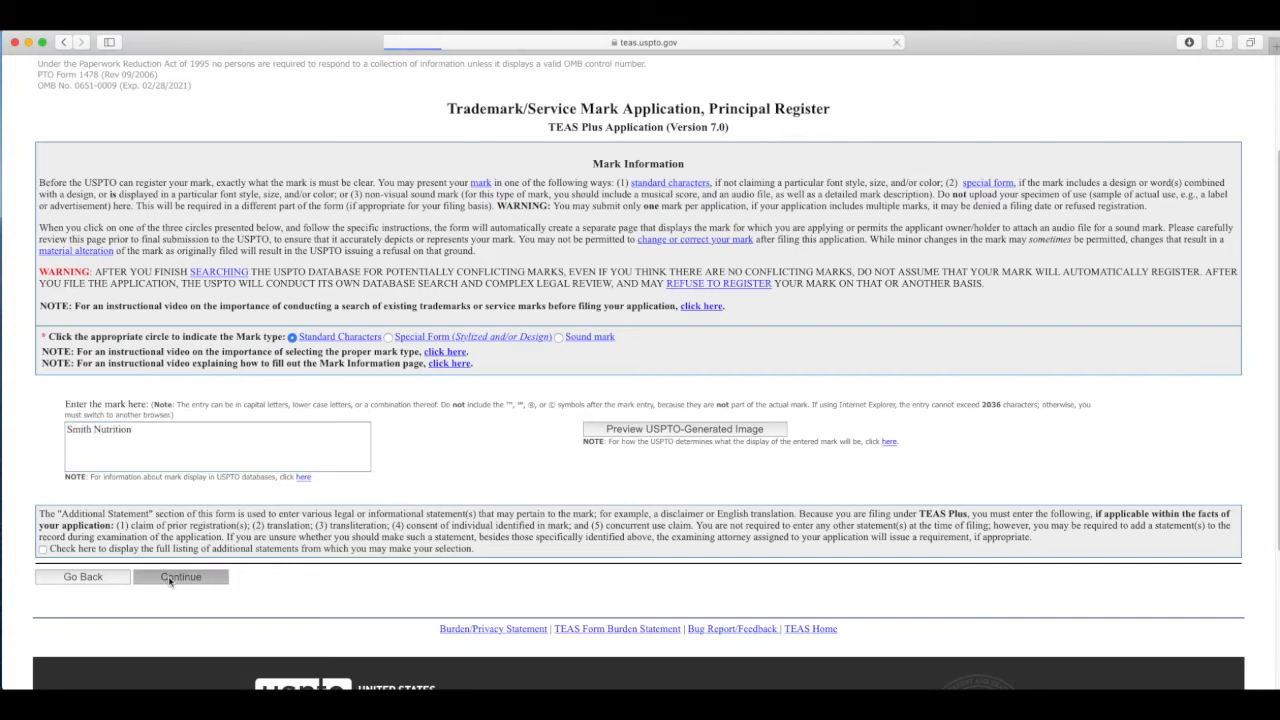
scroll(399, 617, "down", 1)
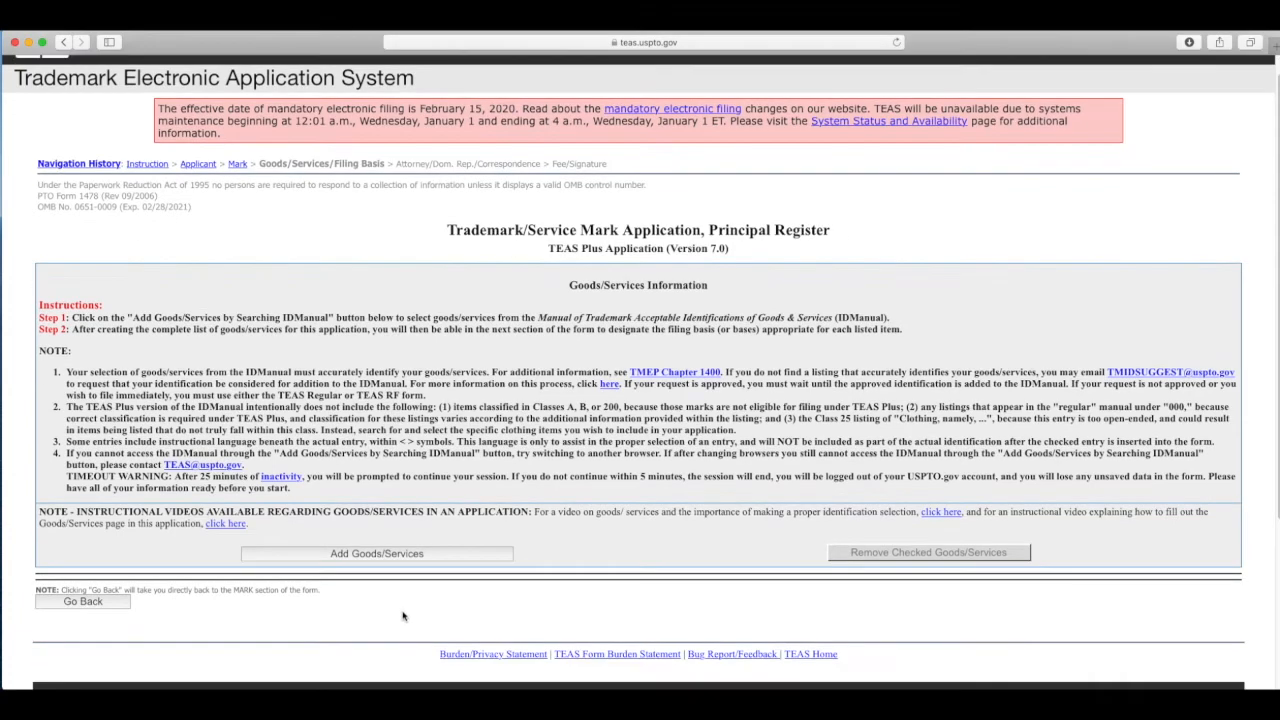
Step: Open the Add Goods/Services ID Manual search page
scroll(399, 617, "down", 3)
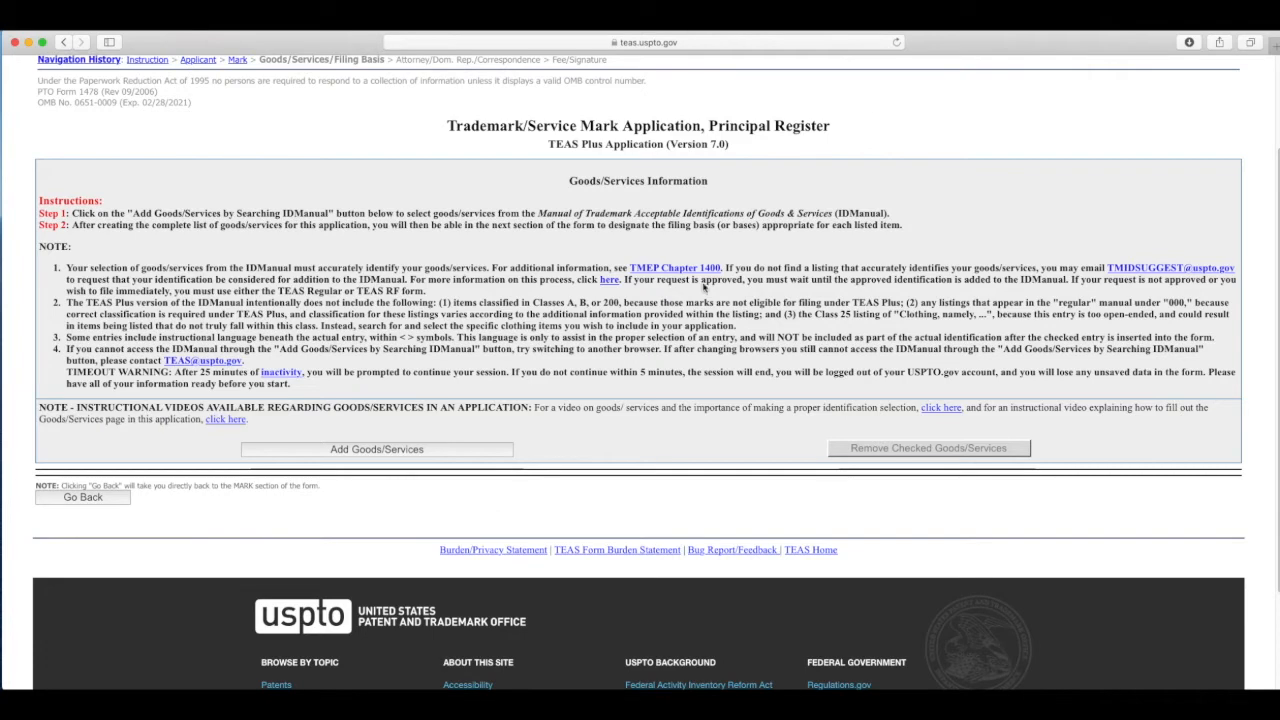
left_click(377, 452)
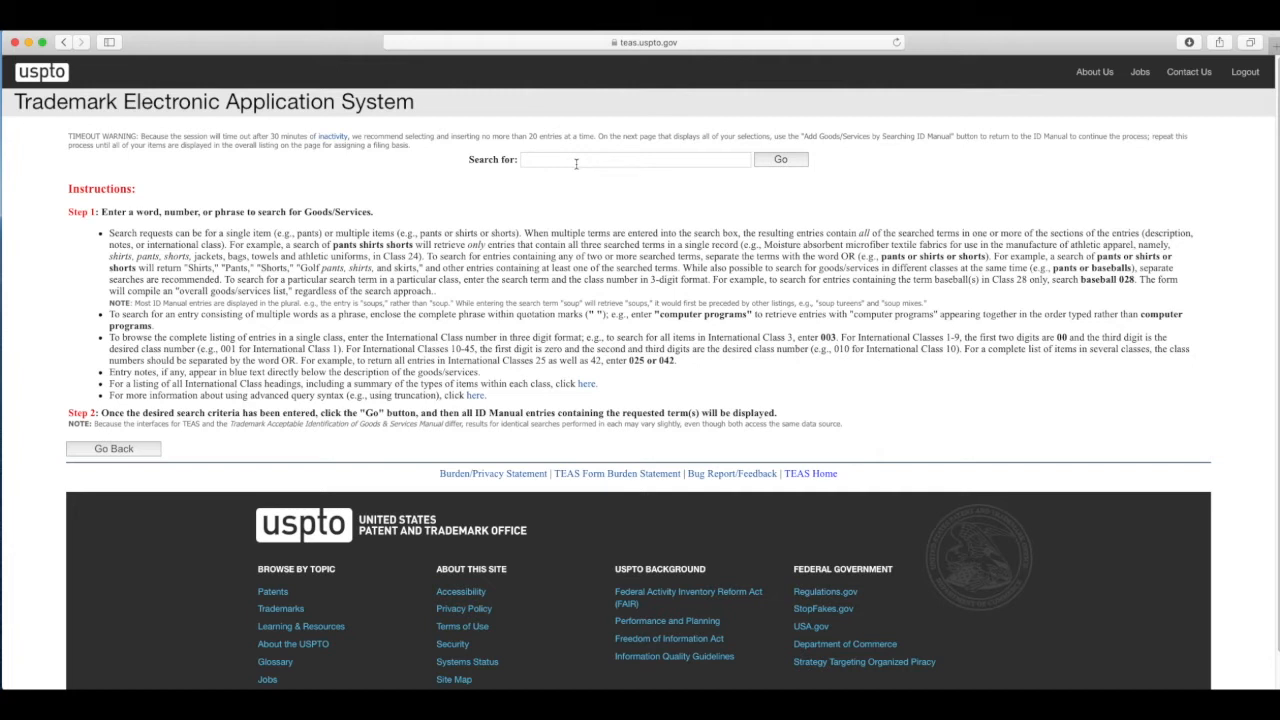
Step: Search the ID Manual for 'supplements'
left_click(576, 163)
type("supplements")
key("Return")
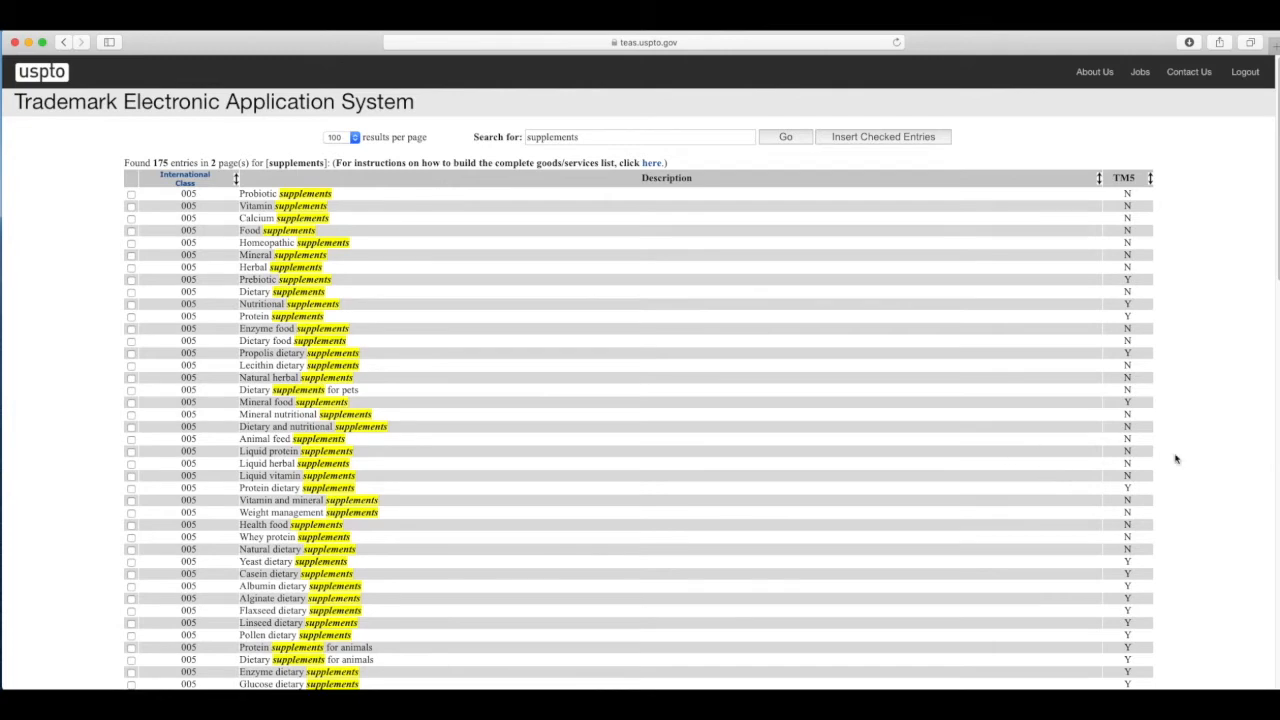
scroll(894, 491, "down", 10)
scroll(851, 520, "down", 10)
scroll(424, 397, "up", 20)
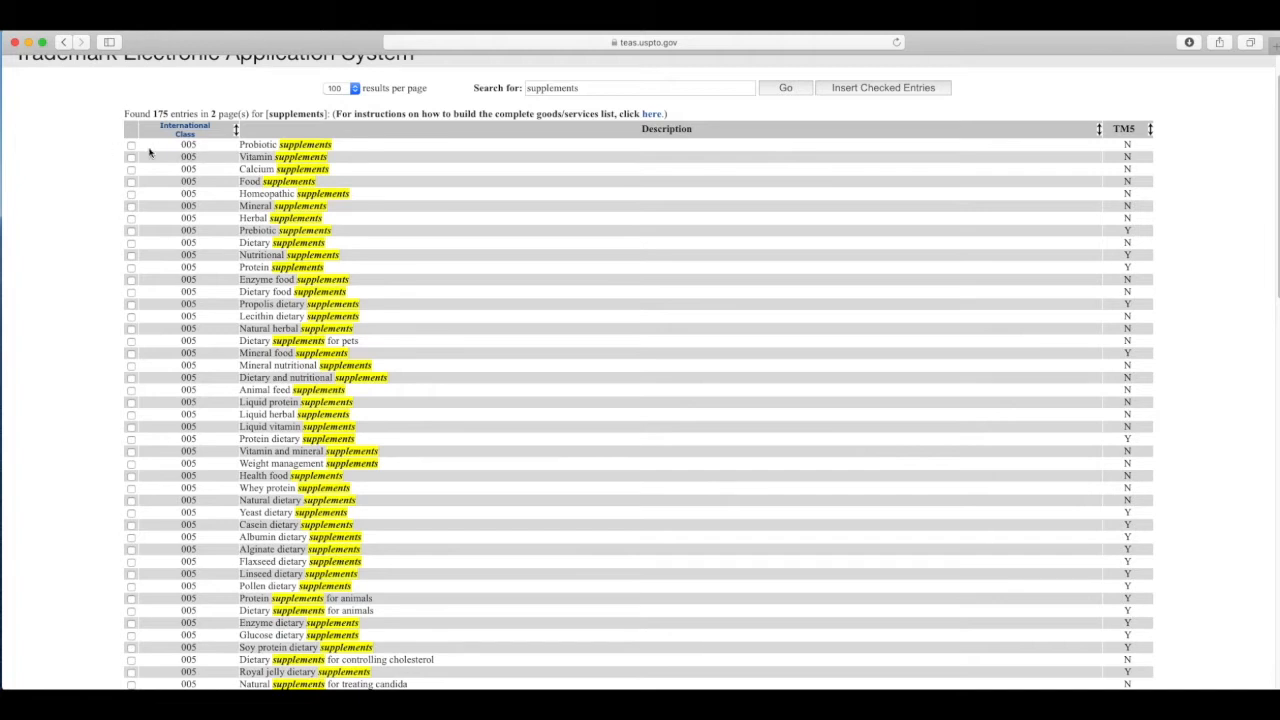
Step: Try the Probiotic, Vitamin and Calcium supplements entries, then clear them all
left_click(131, 145)
left_click(131, 157)
left_click(131, 169)
left_click(130, 157)
scroll(1188, 328, "down", 10)
scroll(1185, 328, "up", 10)
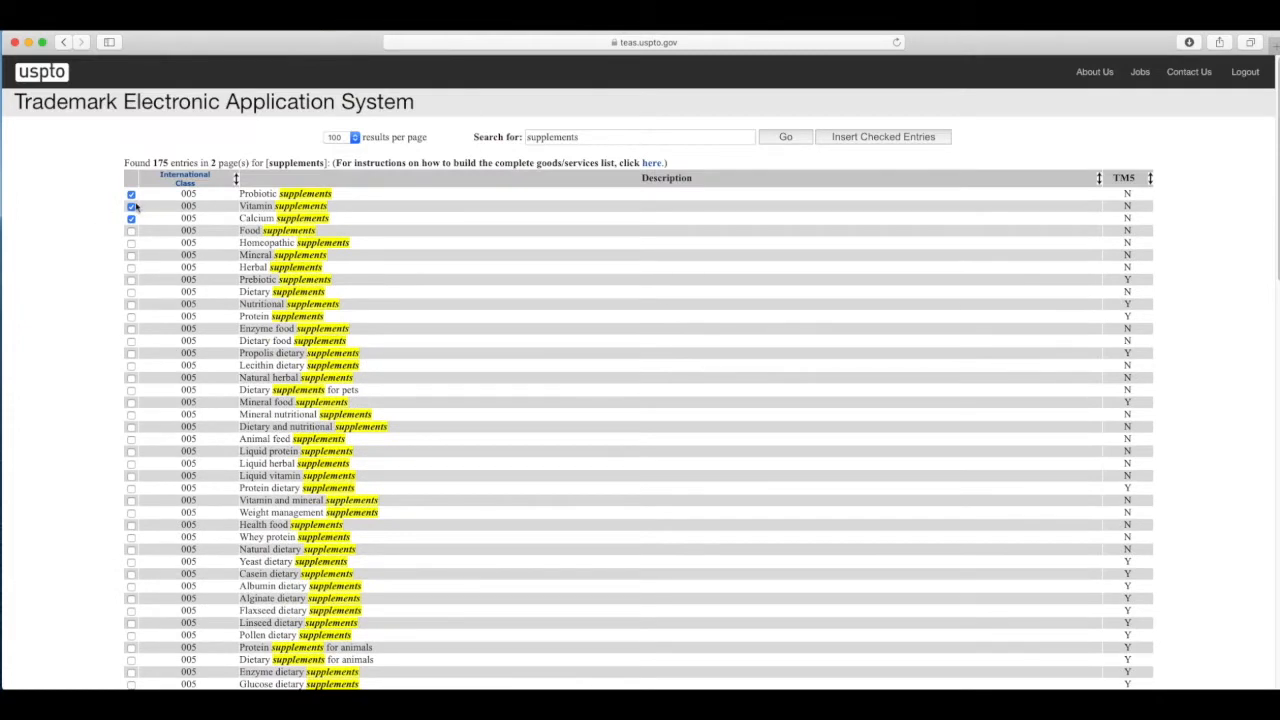
left_click(131, 206)
left_click(131, 218)
left_click(131, 194)
scroll(127, 592, "down", 3)
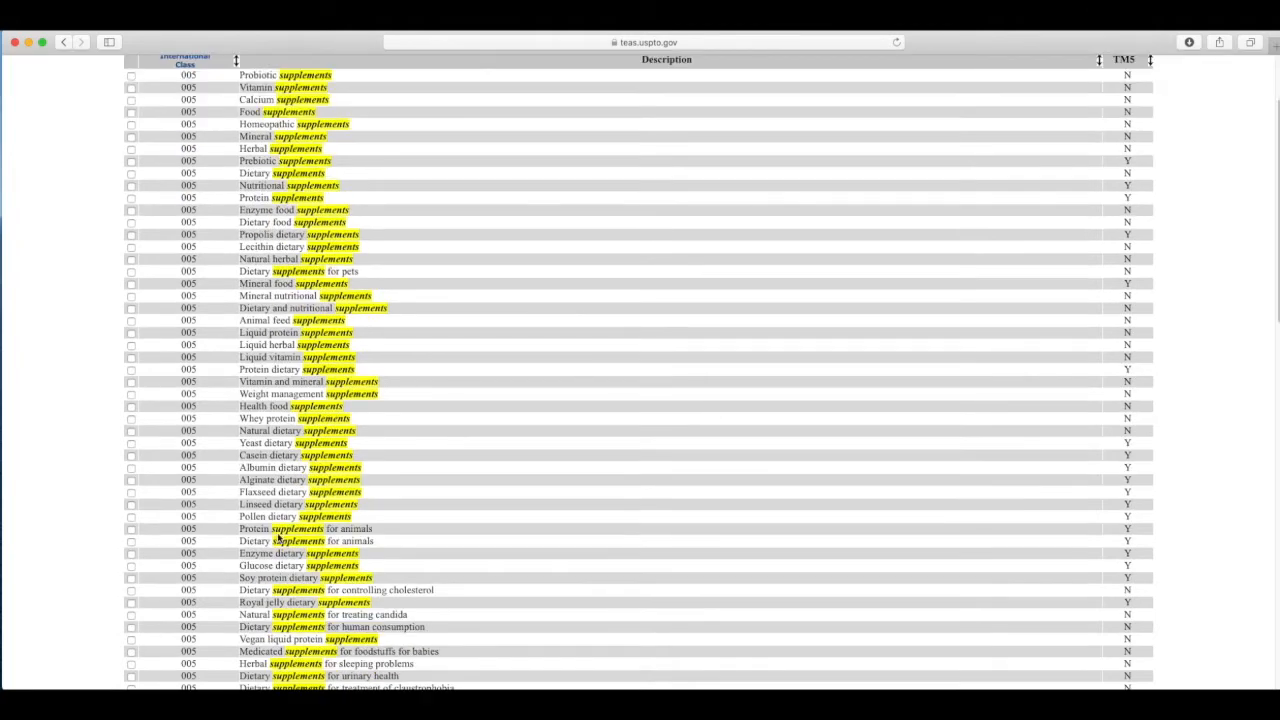
Step: Find 'nutritional' on the page and insert the checked Dietary and nutritional supplements entry
key("super+f")
type("nutritional")
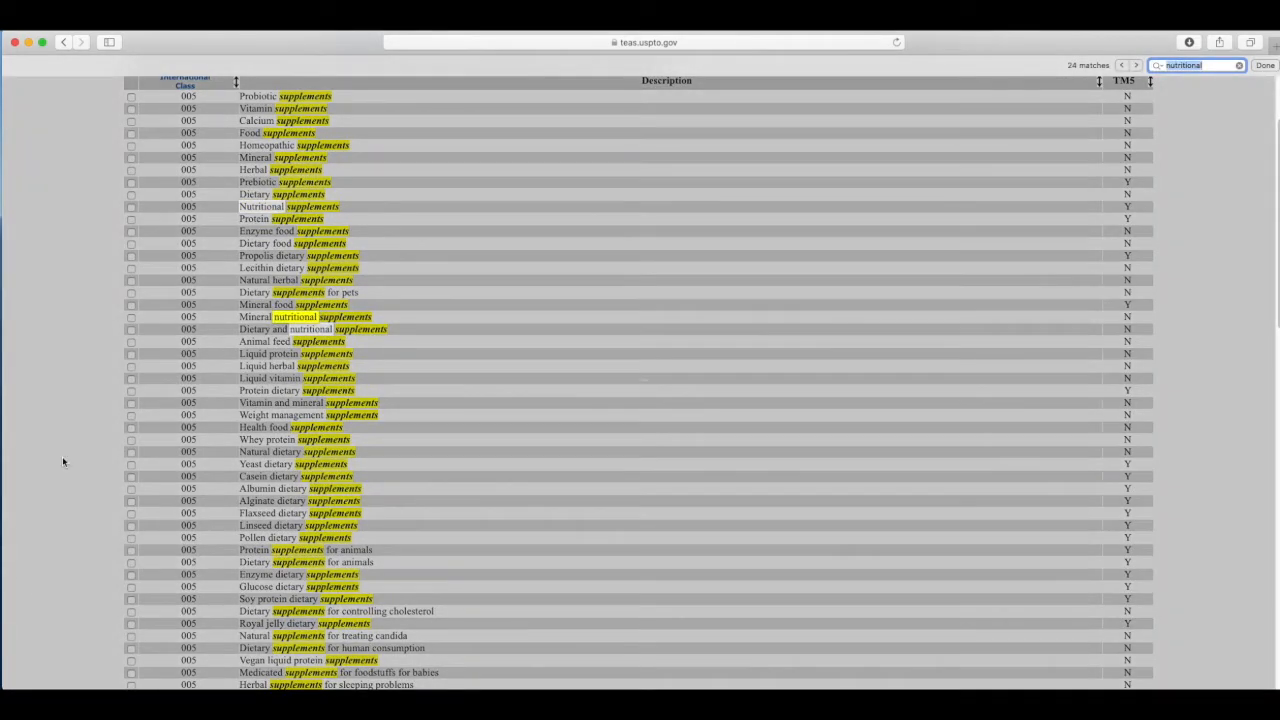
left_click(131, 329)
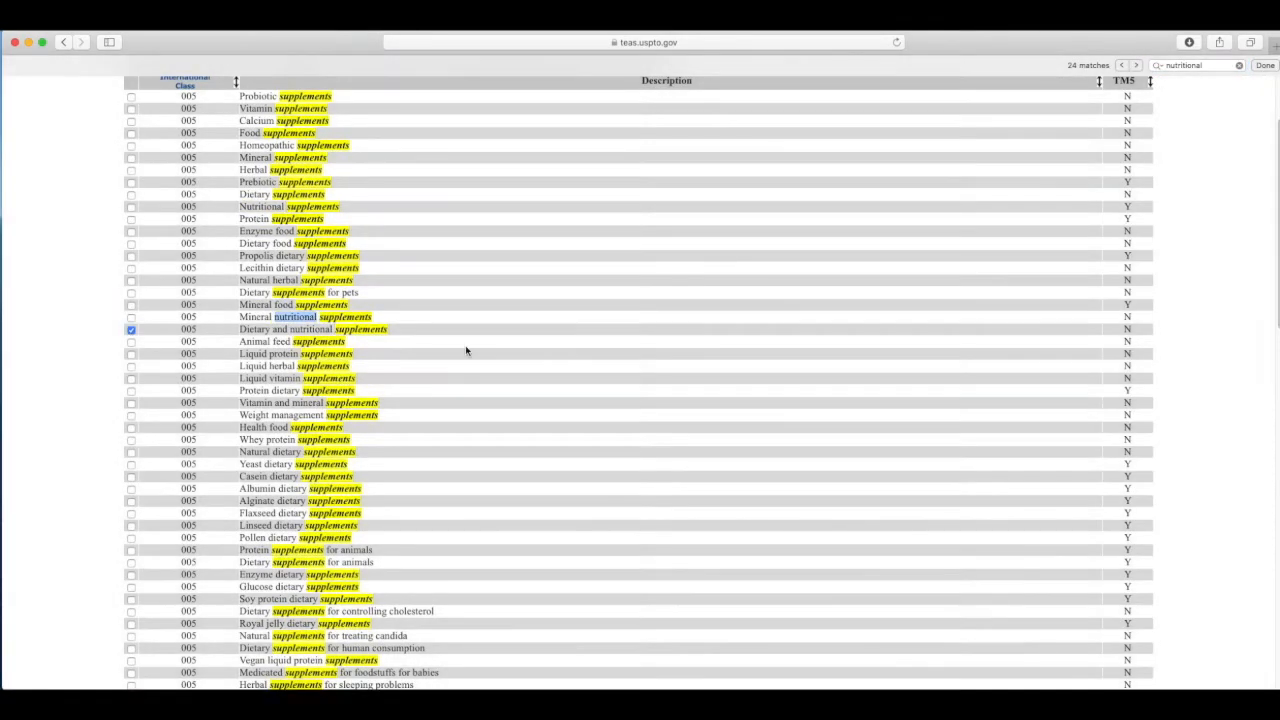
scroll(657, 517, "down", 10)
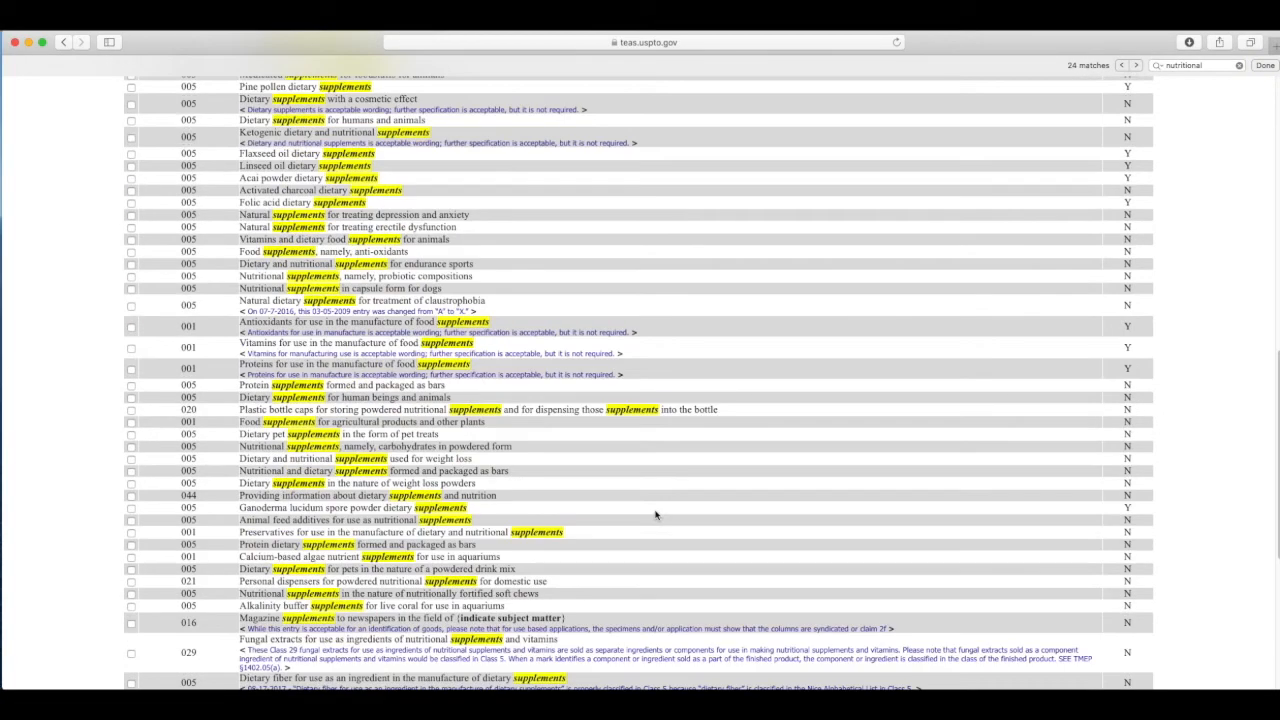
scroll(631, 571, "down", 10)
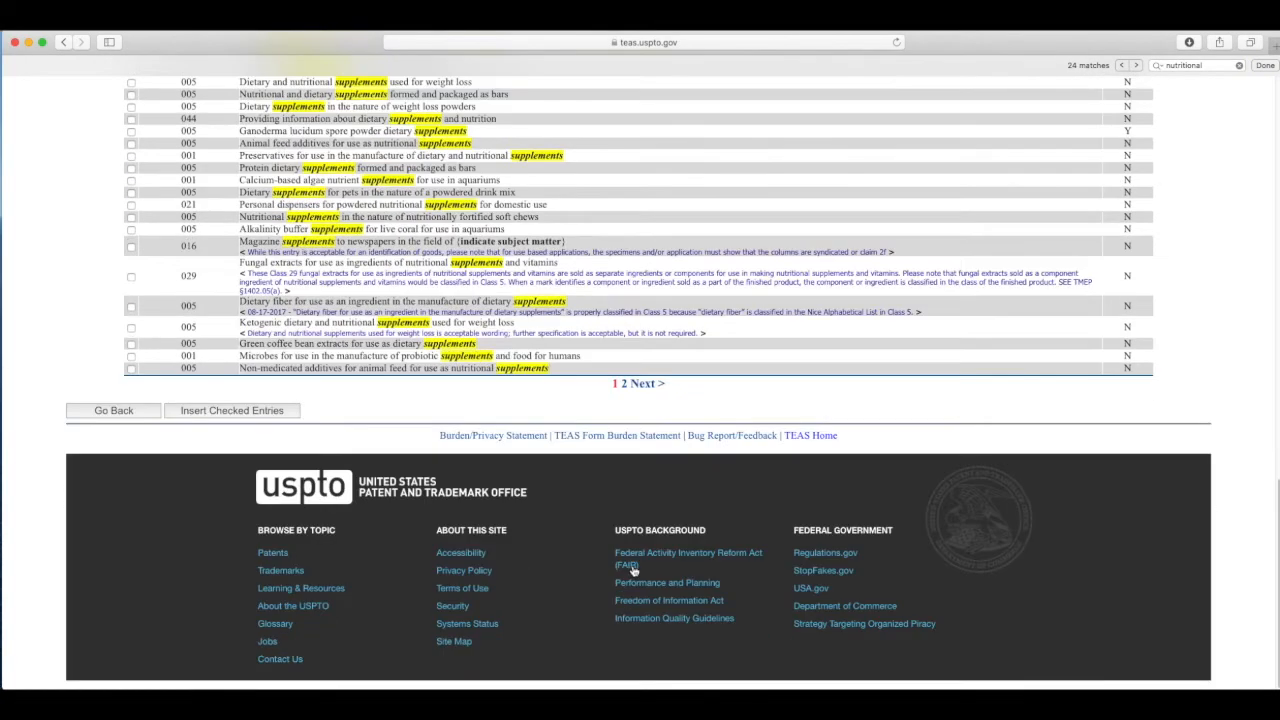
scroll(628, 571, "up", 15)
scroll(624, 572, "up", 5)
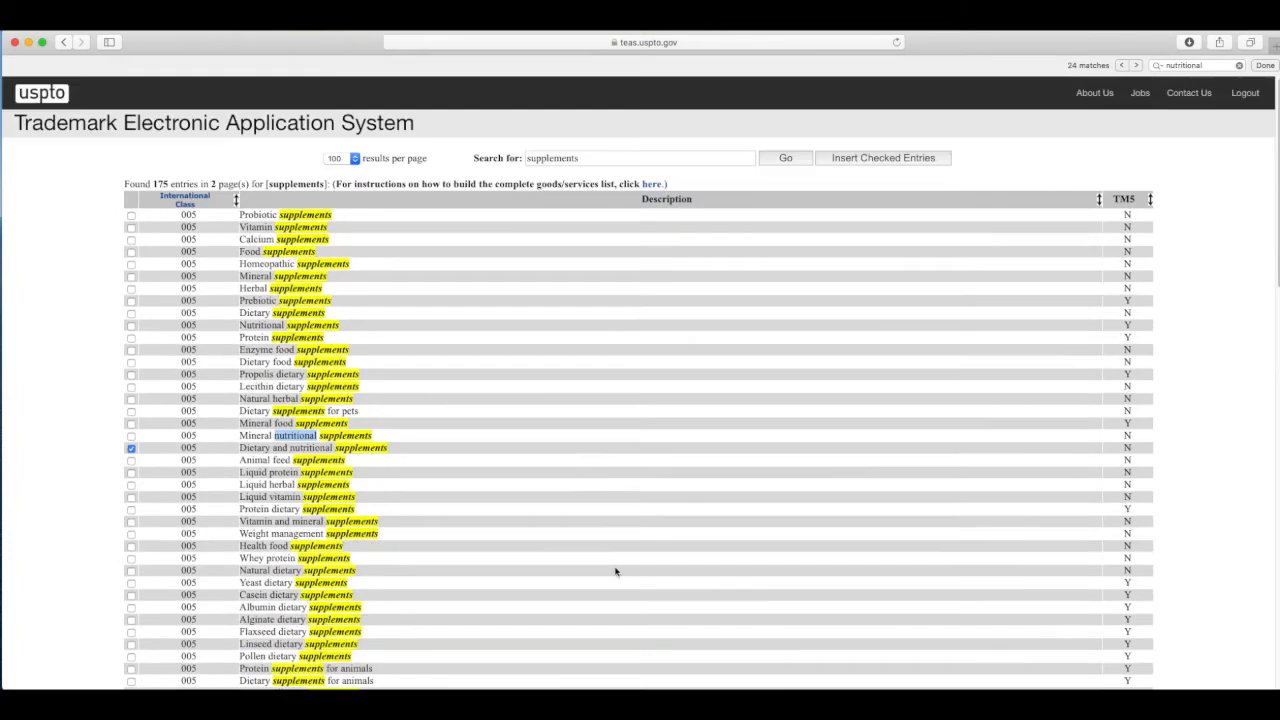
left_click(884, 164)
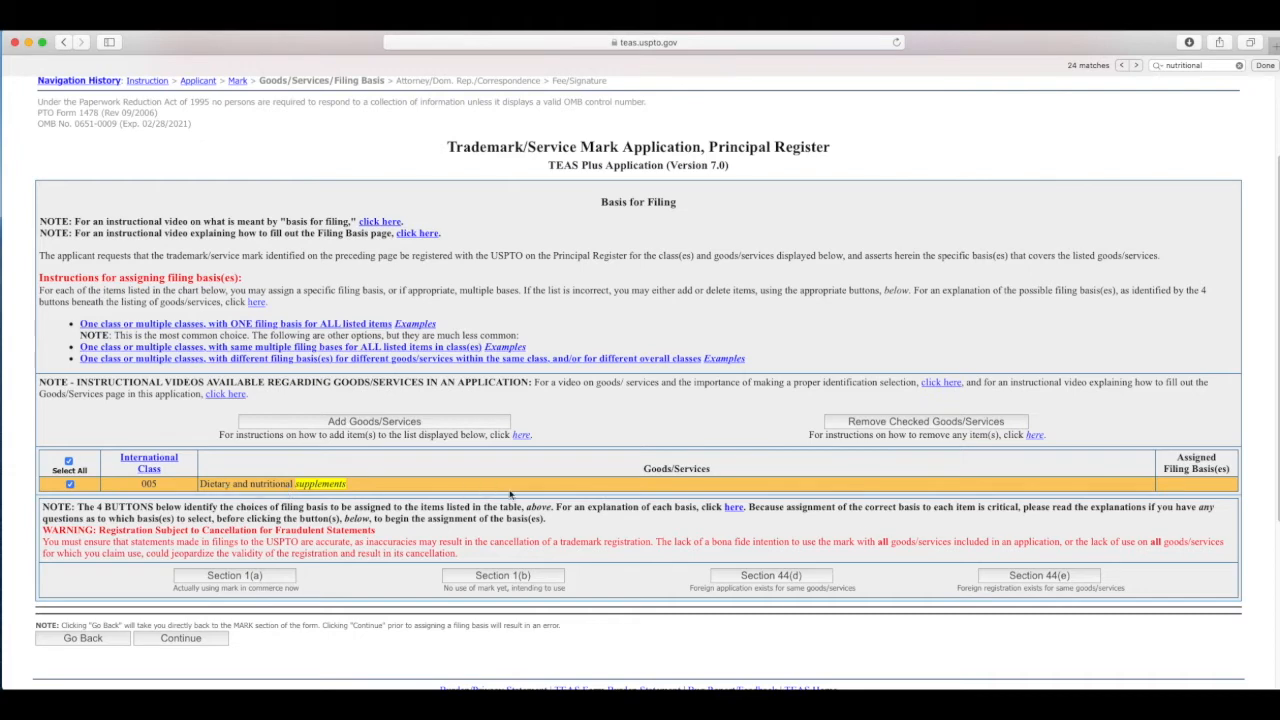
left_click(286, 424)
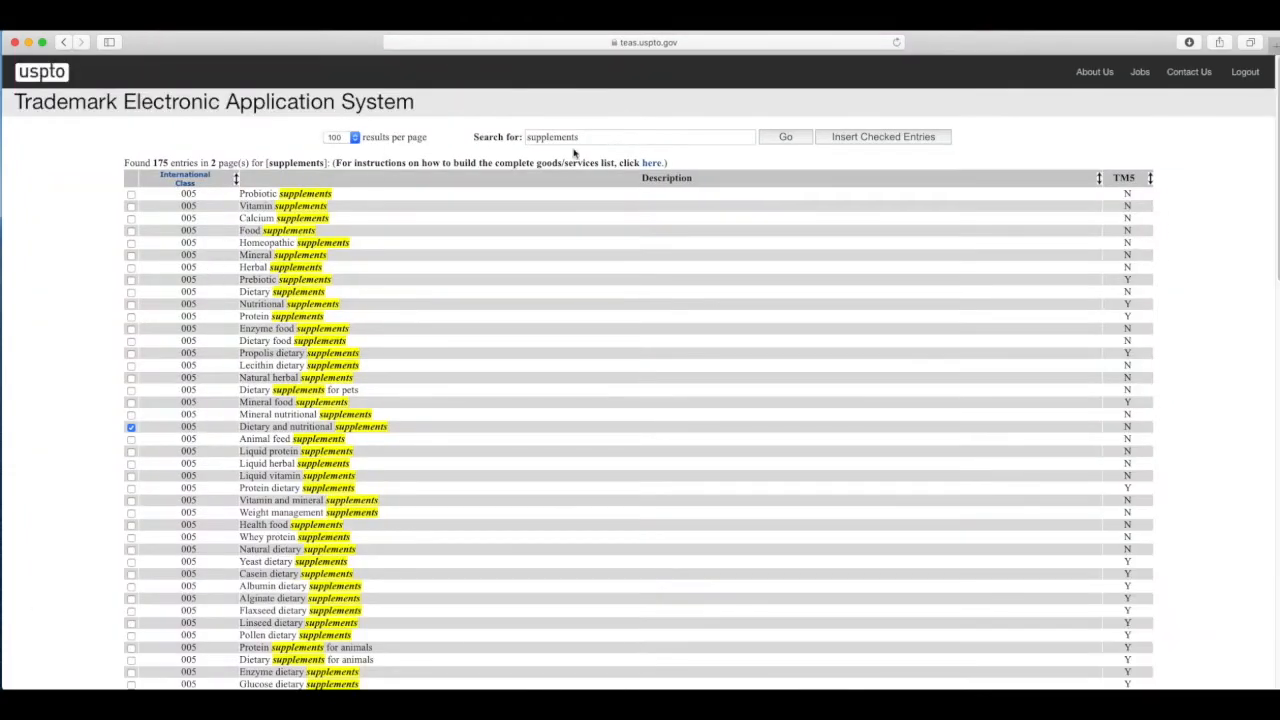
Step: Search 'energy bar' and check Nutritional supplement energy bars (class 005)
left_click_drag(620, 137, 462, 136)
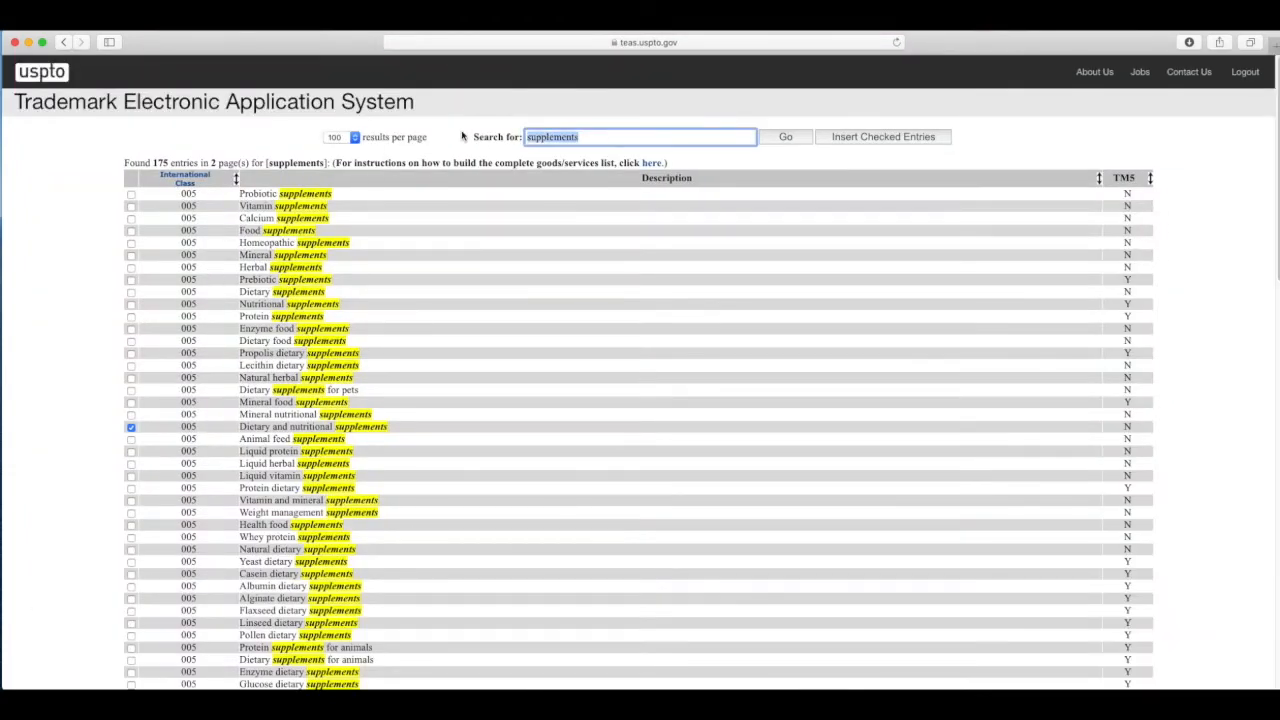
type("energy bar")
key("Return")
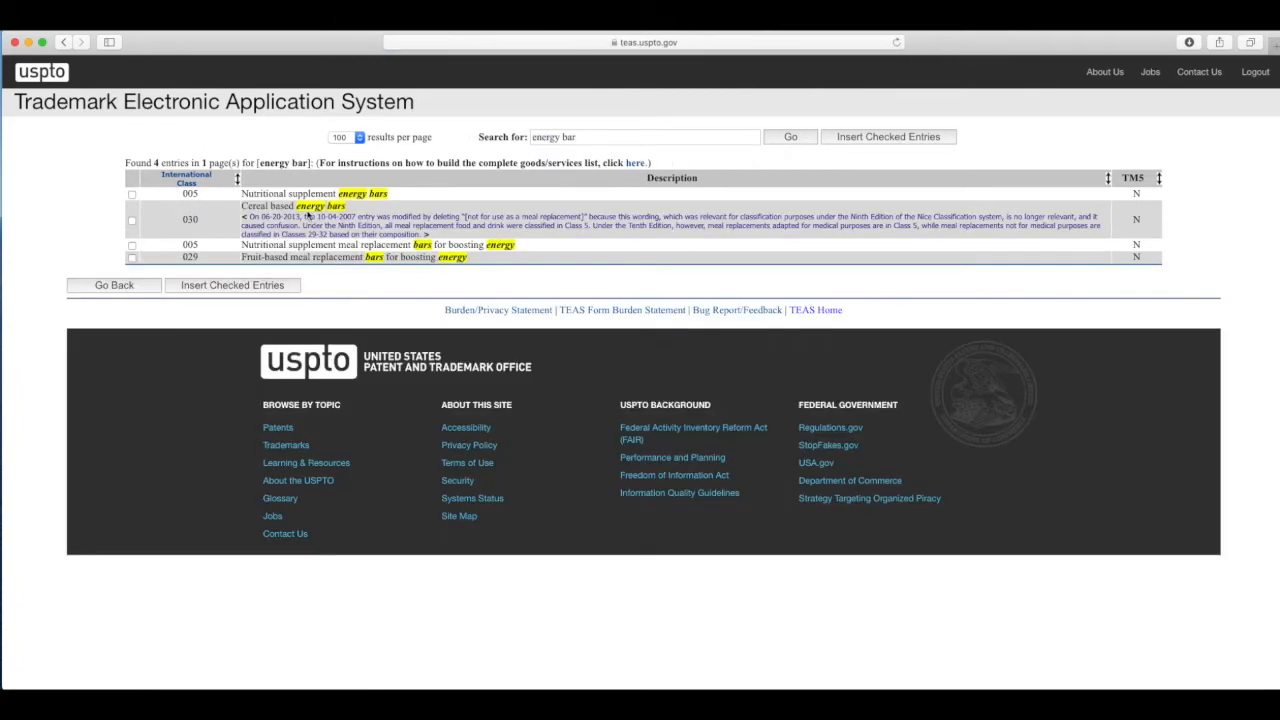
double_click(186, 196)
left_click(132, 195)
Step: Search 'protein bar', check High-protein cereal bars (030), and insert both entries
double_click(548, 137)
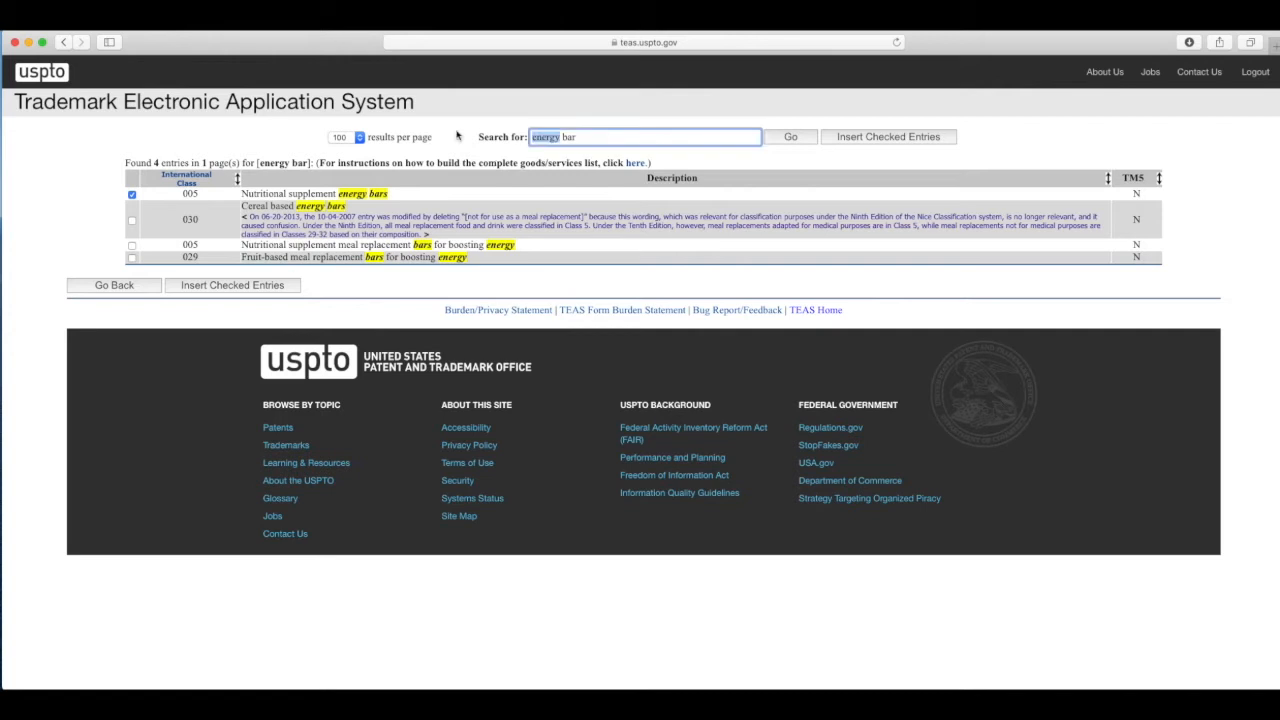
type("protein")
key("Return")
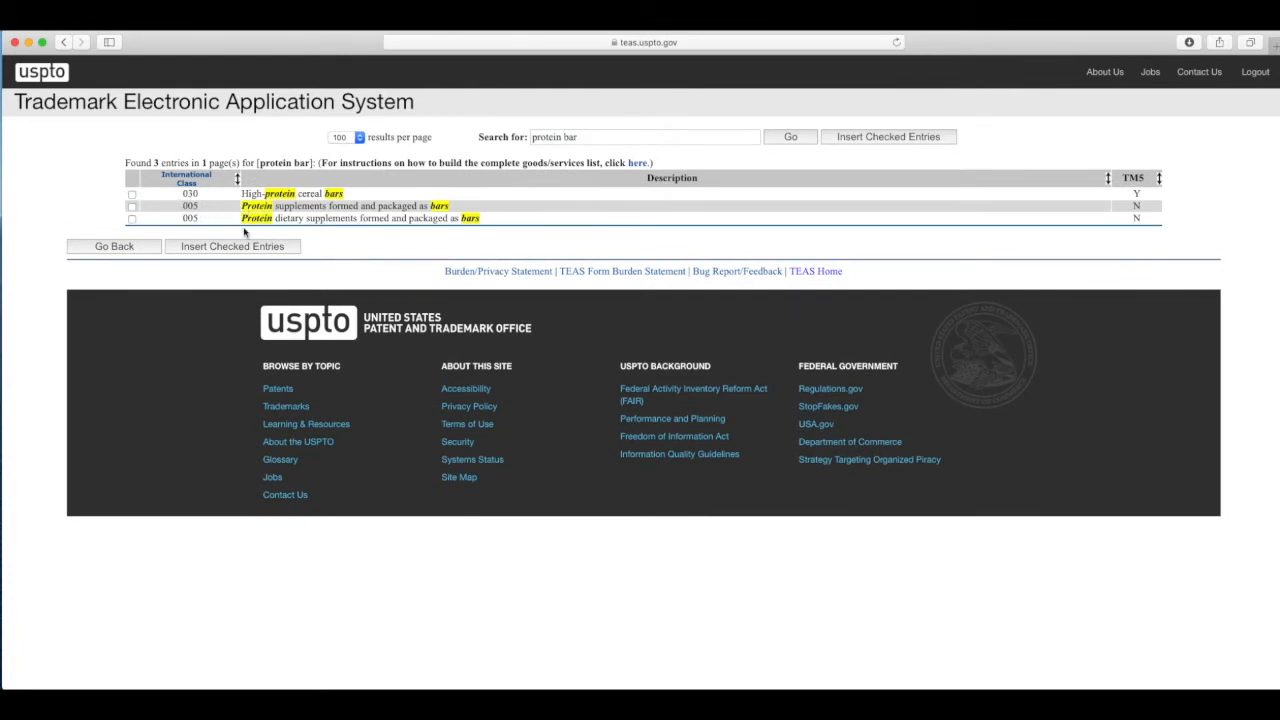
left_click(132, 195)
left_click(877, 142)
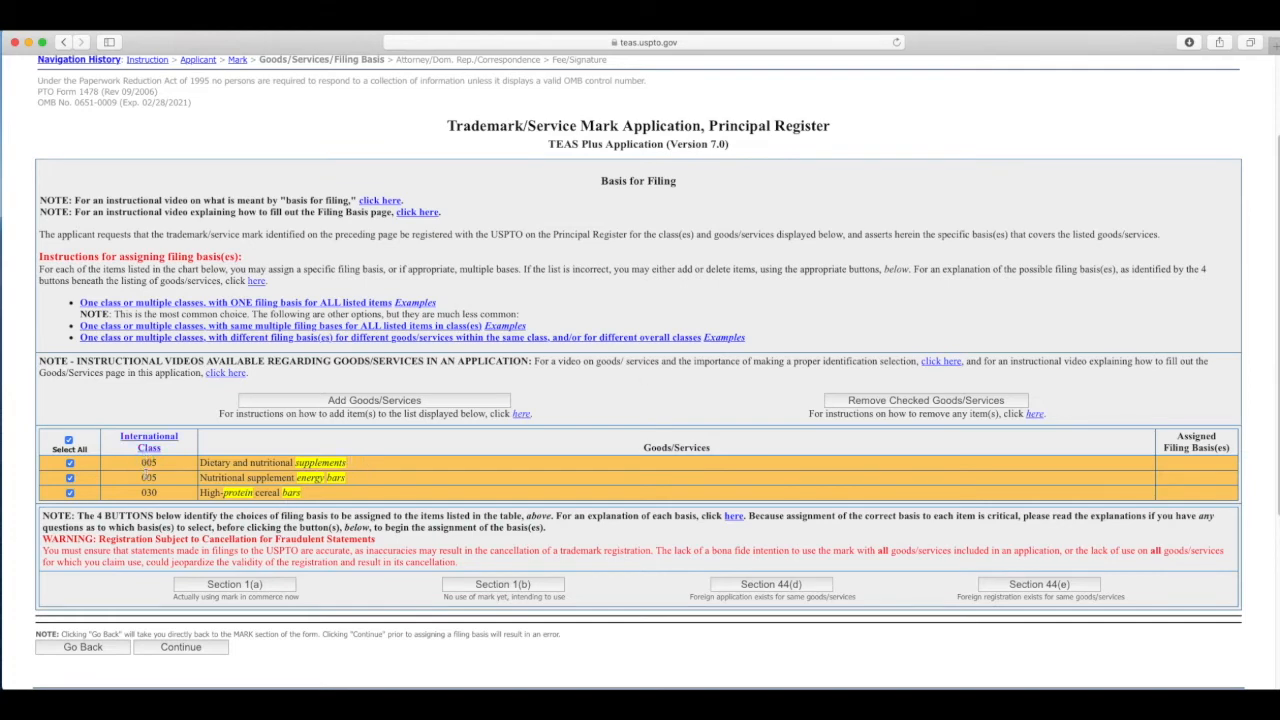
Step: Untick all three goods, then re-tick only Dietary and nutritional supplements and energy bars
scroll(145, 476, "up", 1)
scroll(150, 472, "down", 3)
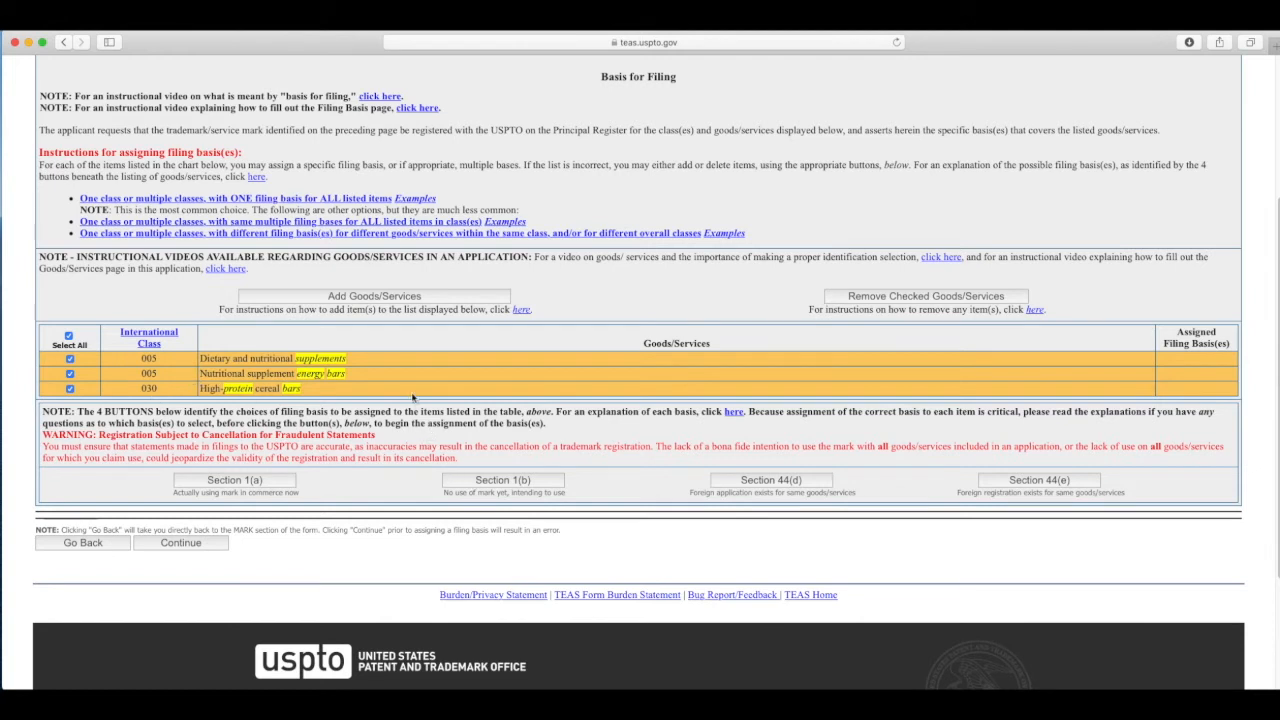
left_click(70, 373)
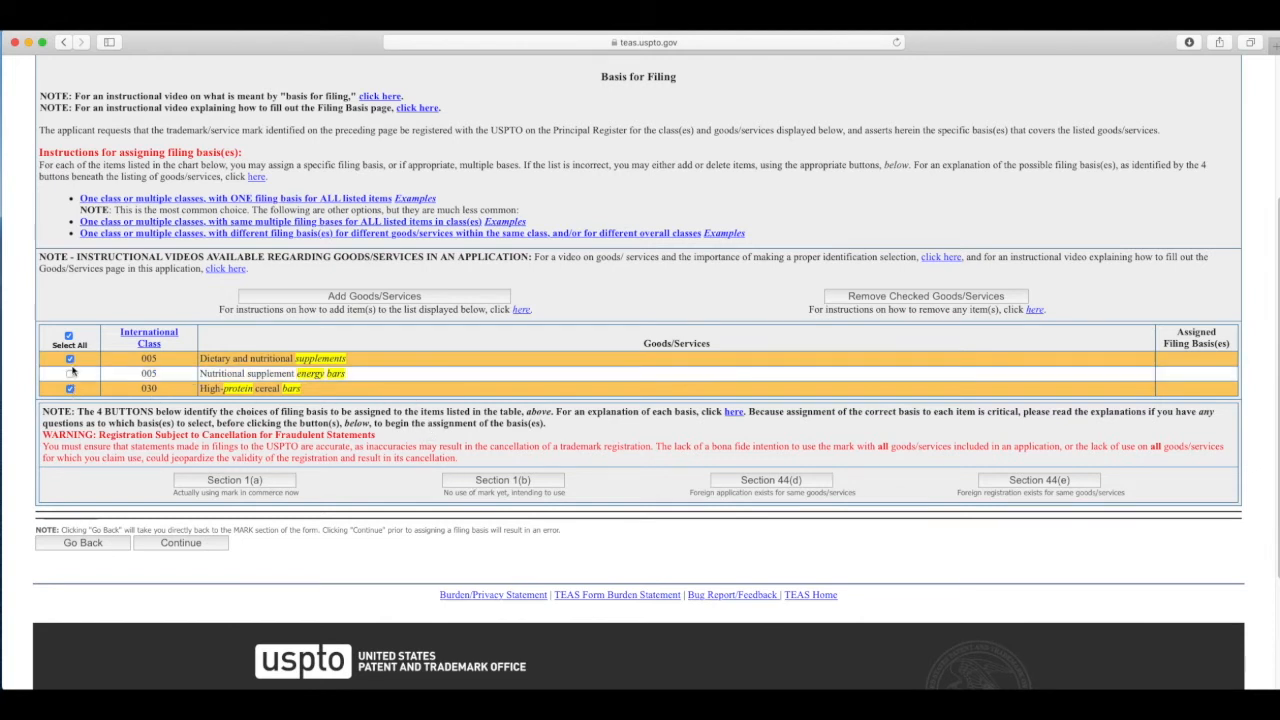
left_click(70, 358)
left_click(70, 388)
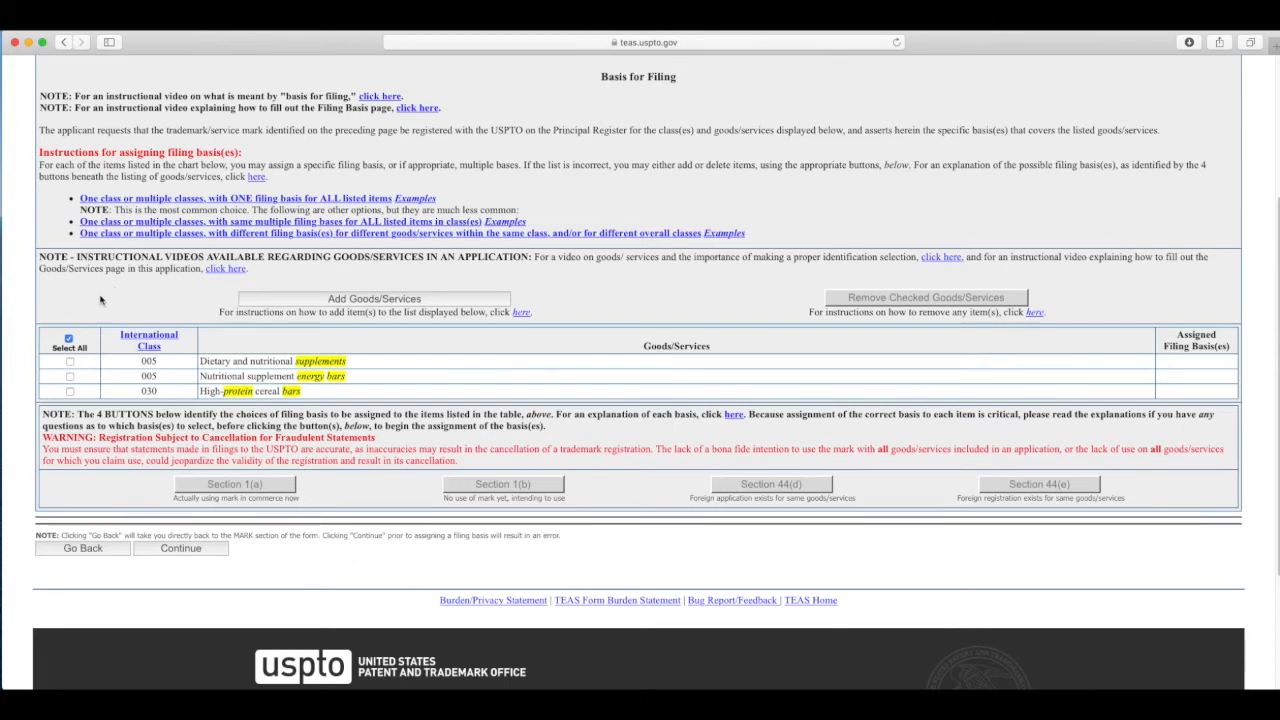
left_click(70, 361)
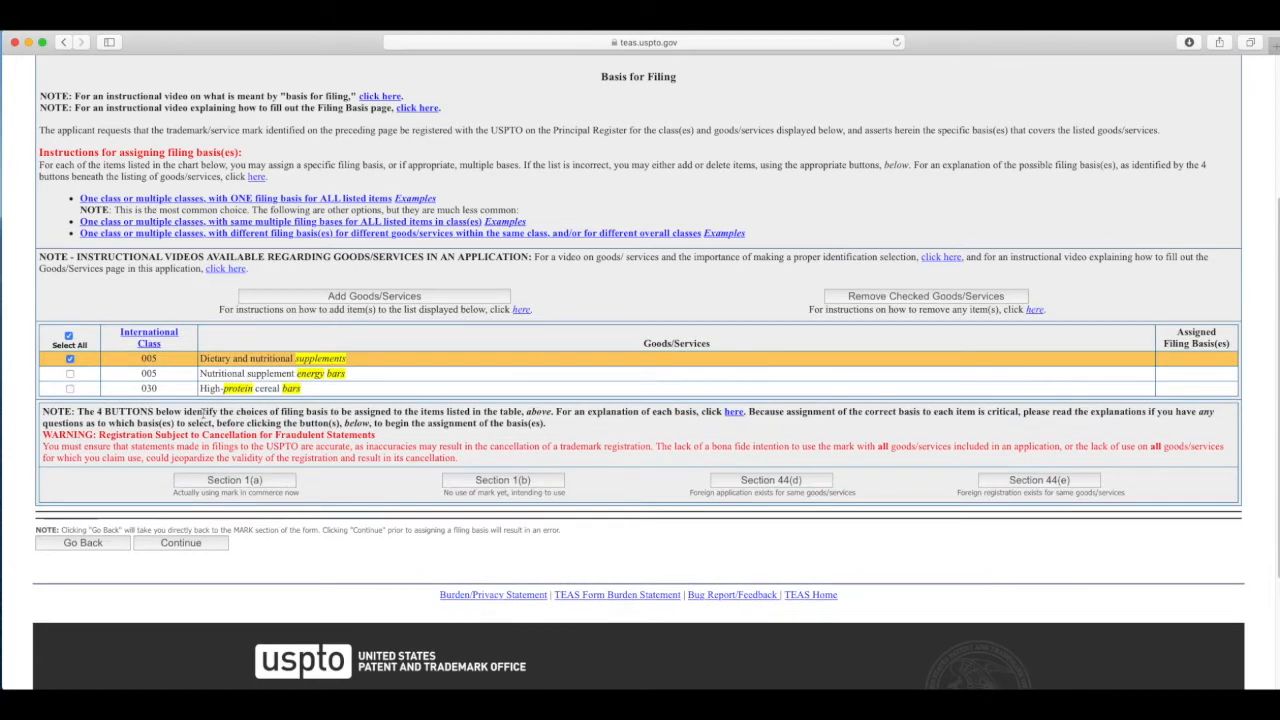
left_click(70, 374)
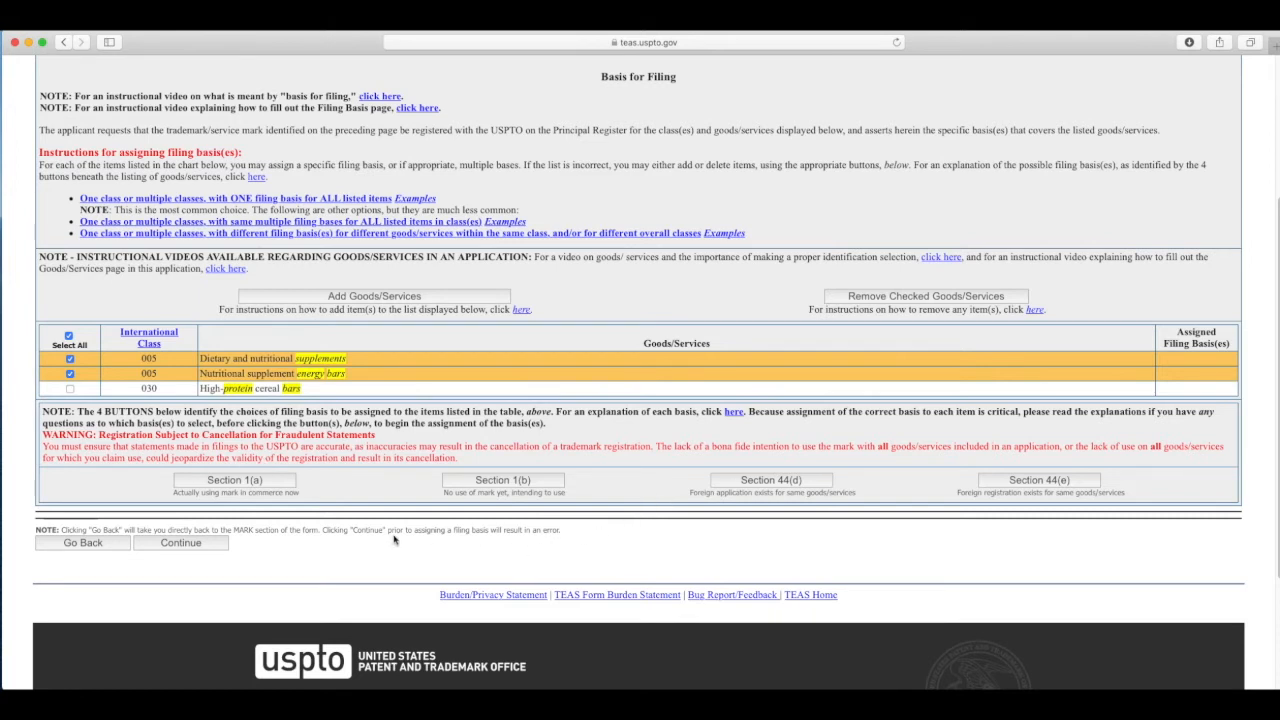
Step: Choose Section 1(a) and describe the specimen as 'Photograph of product packaging displaying use of the mark'
left_click(240, 482)
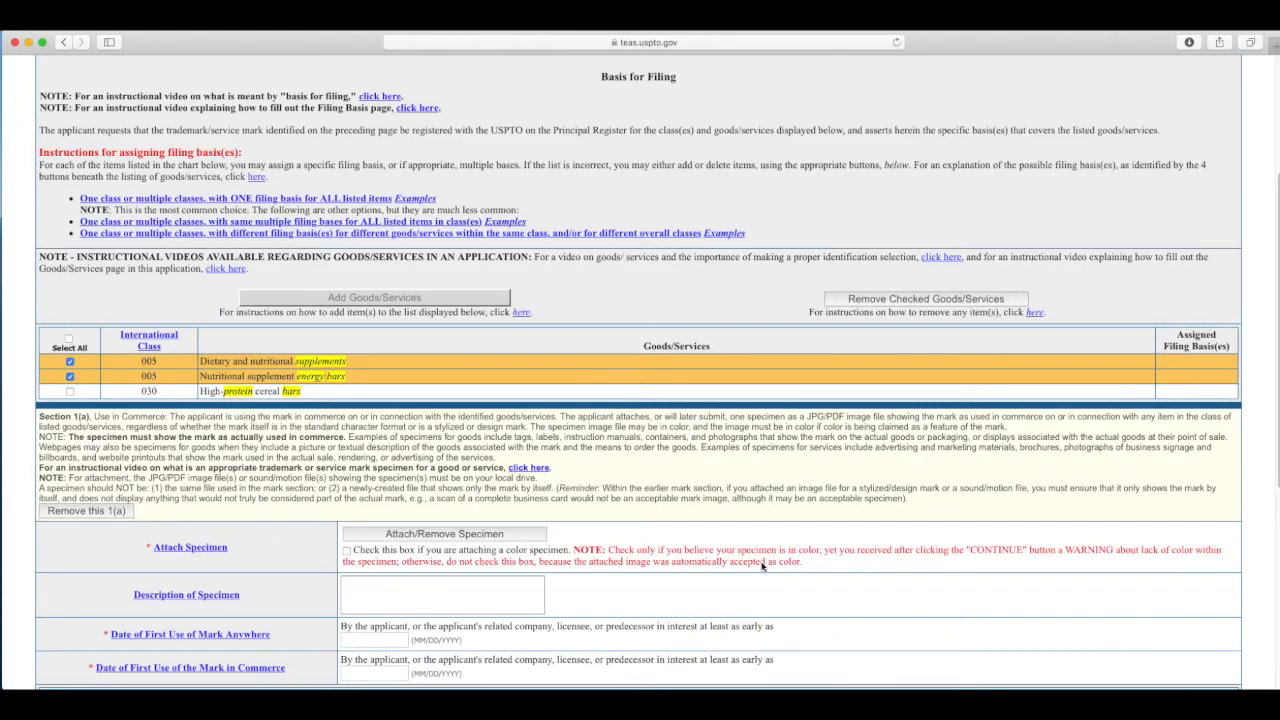
scroll(261, 541, "down", 5)
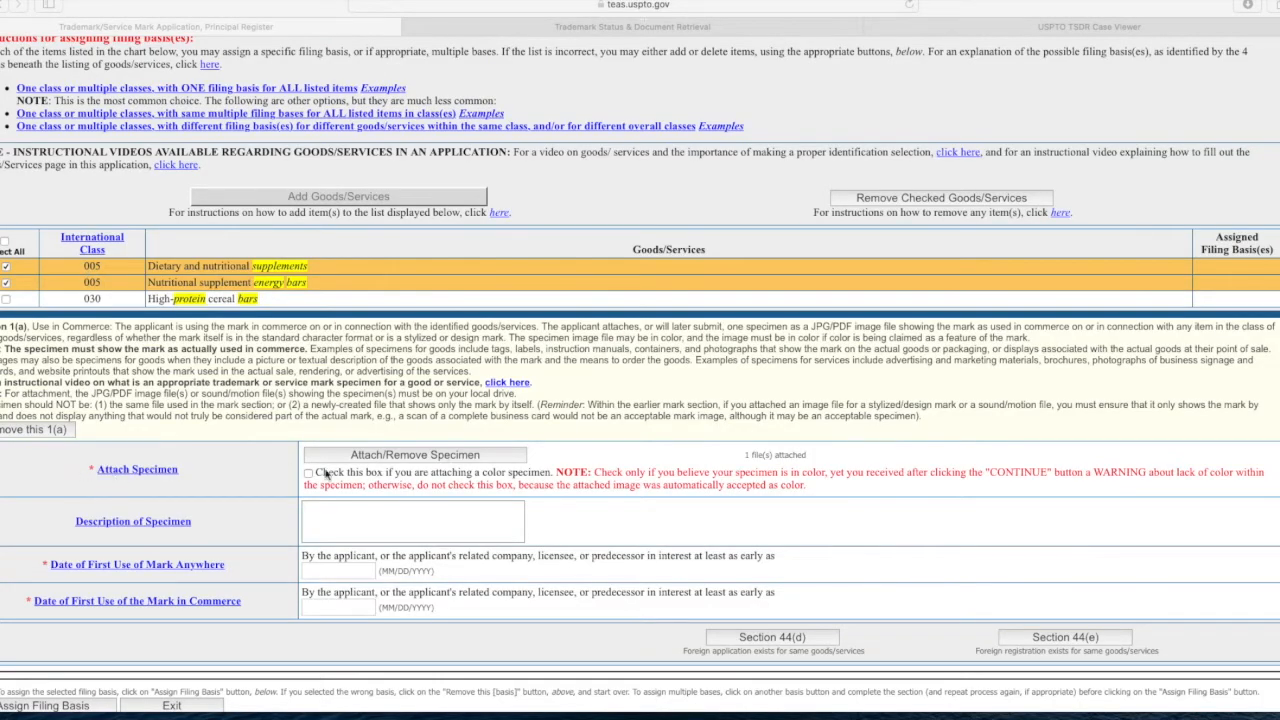
scroll(327, 474, "down", 2)
left_click(404, 381)
type("Photograph of product packaging displaying use of the mark")
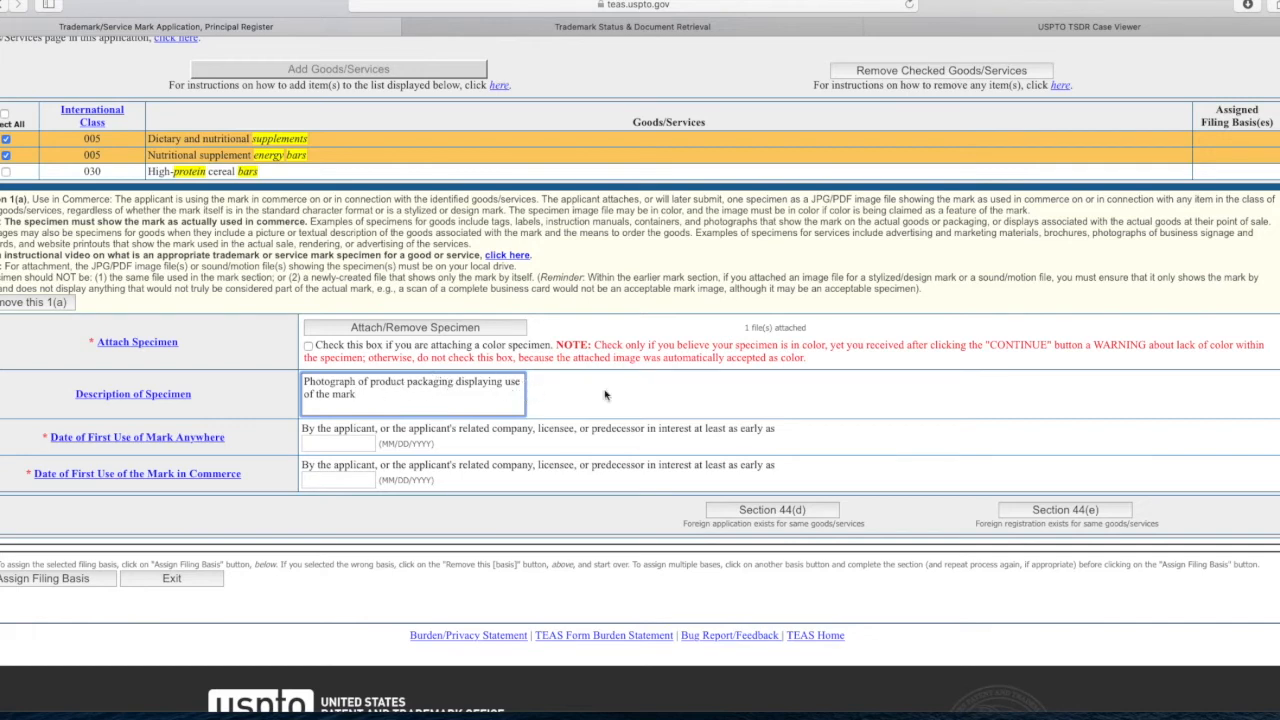
Step: Enter 1/1/2019 as both first-use dates and submit the 1(a) basis
left_click(345, 443)
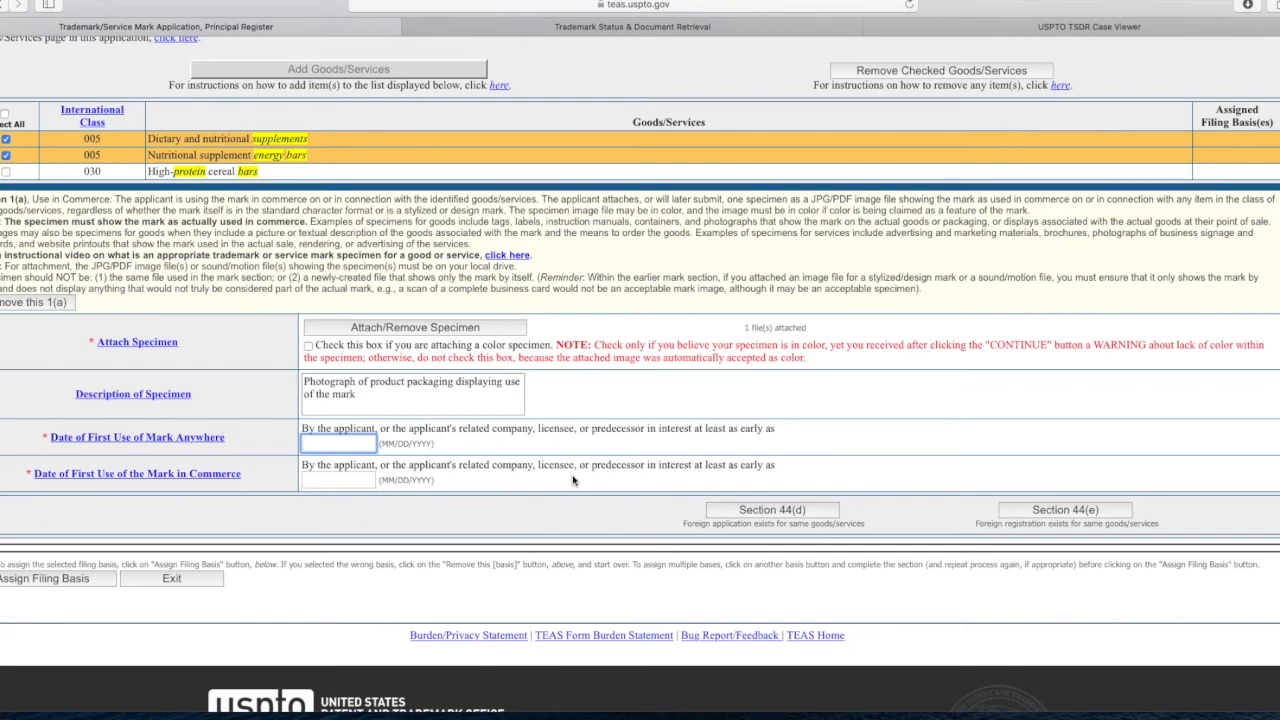
type("1/1/2019")
left_click(335, 482)
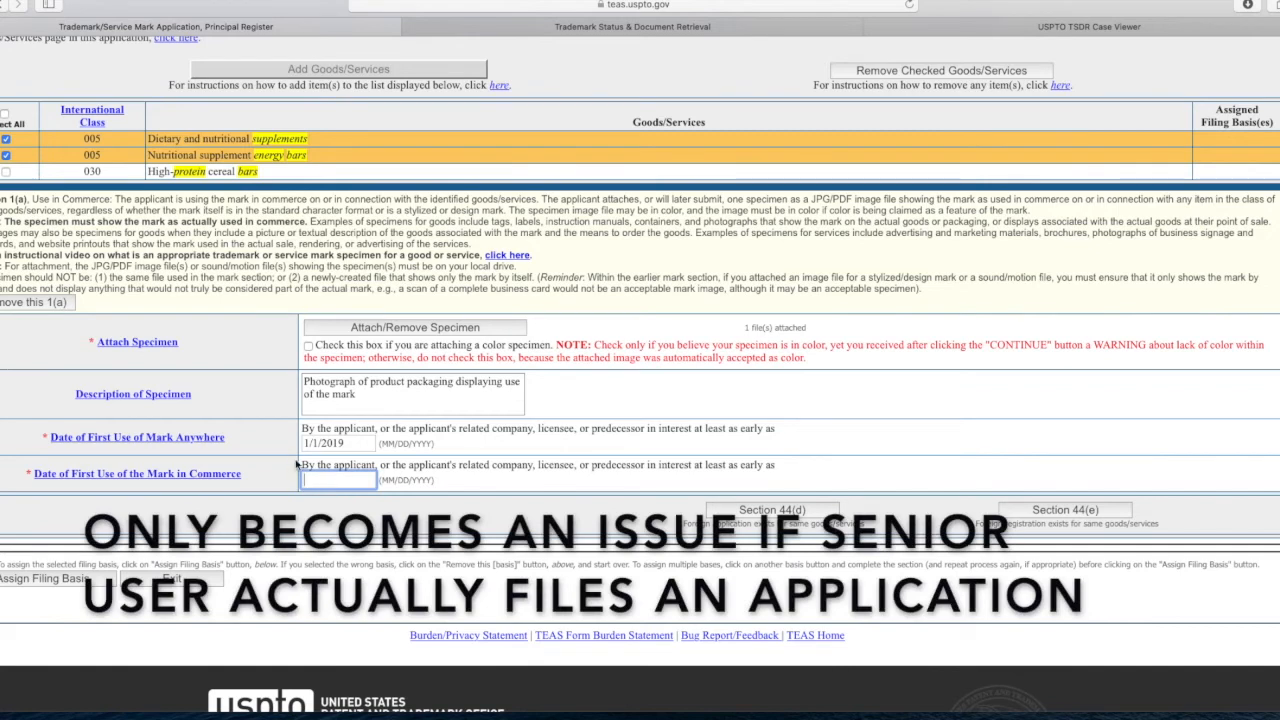
left_click_drag(317, 443, 304, 444)
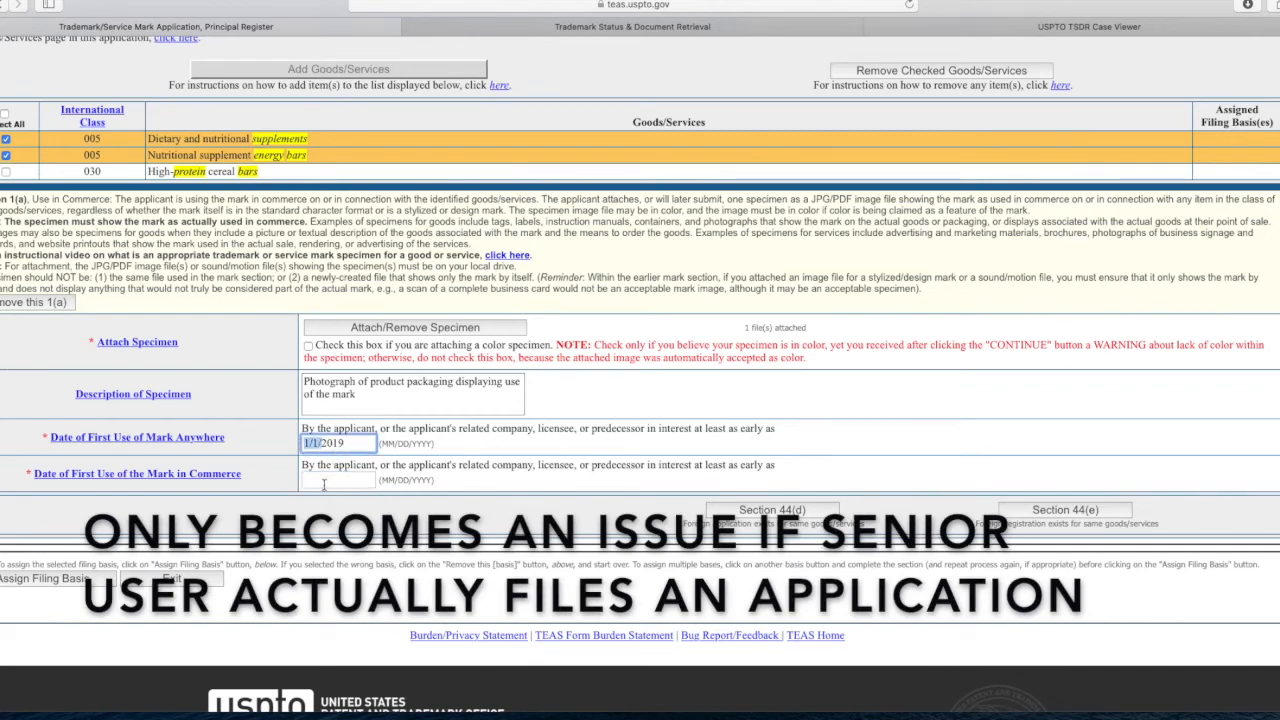
left_click(323, 483)
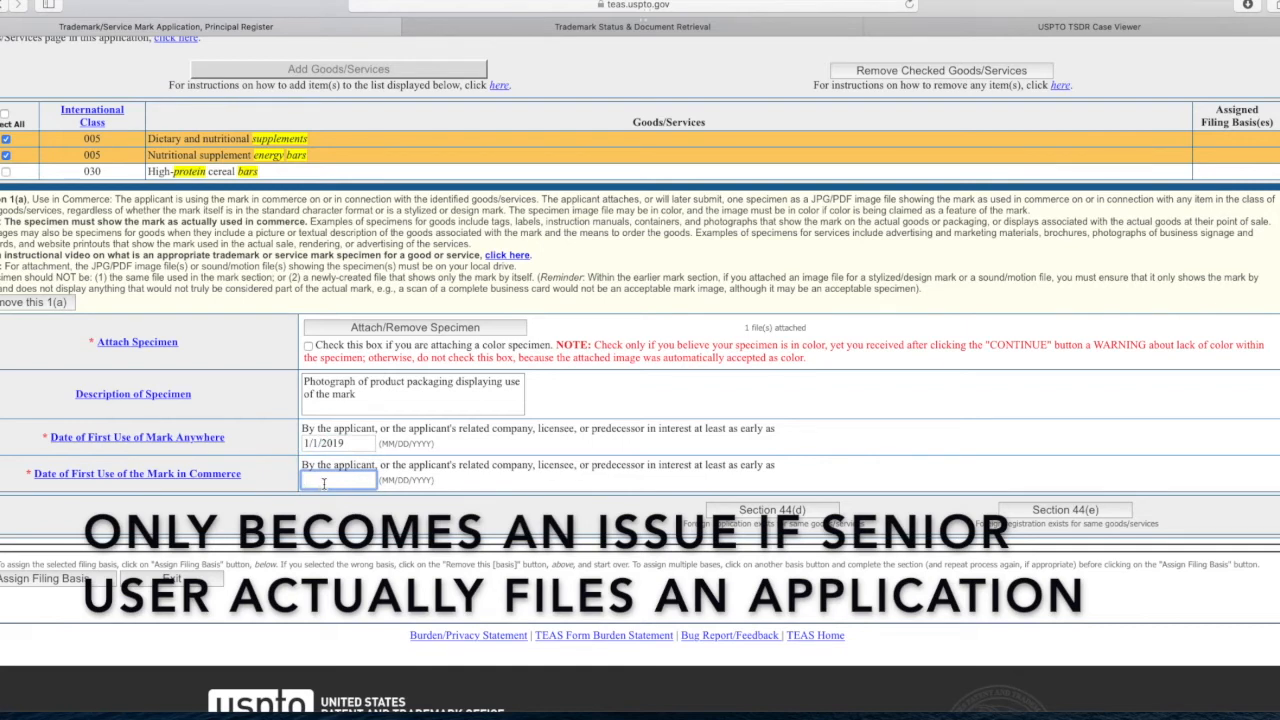
type("1/1")
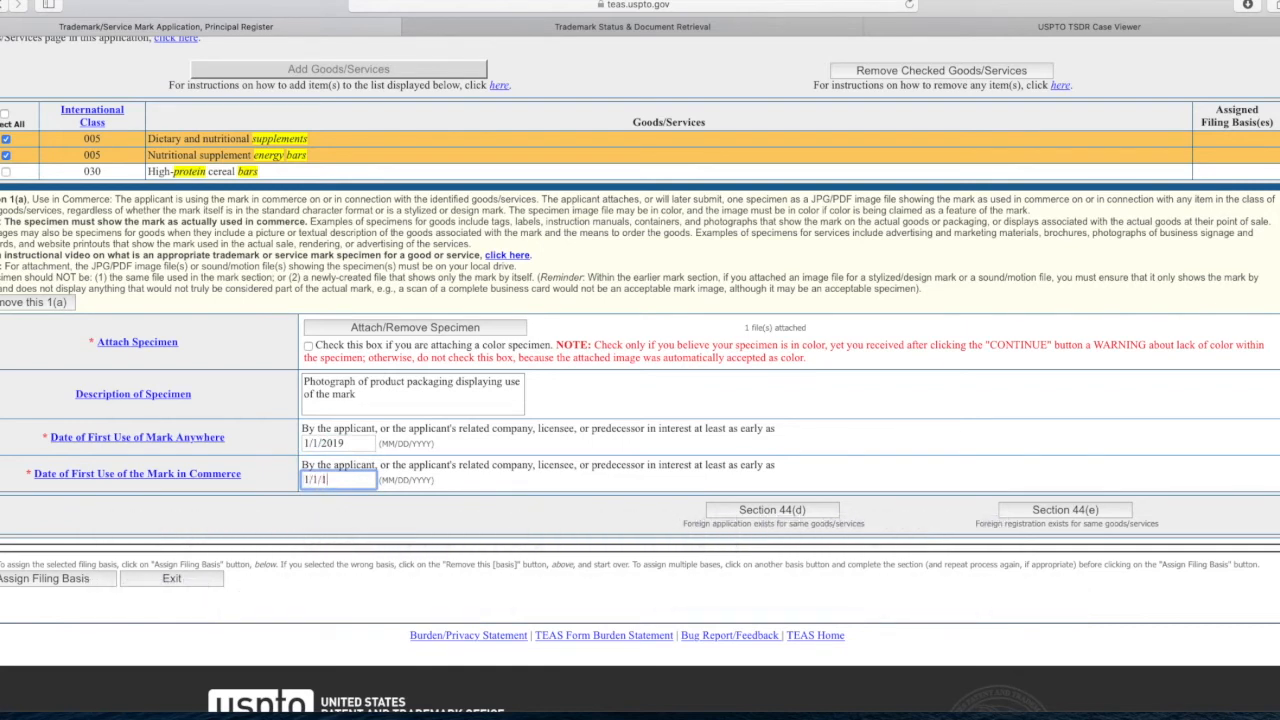
type("/2019")
left_click(100, 582)
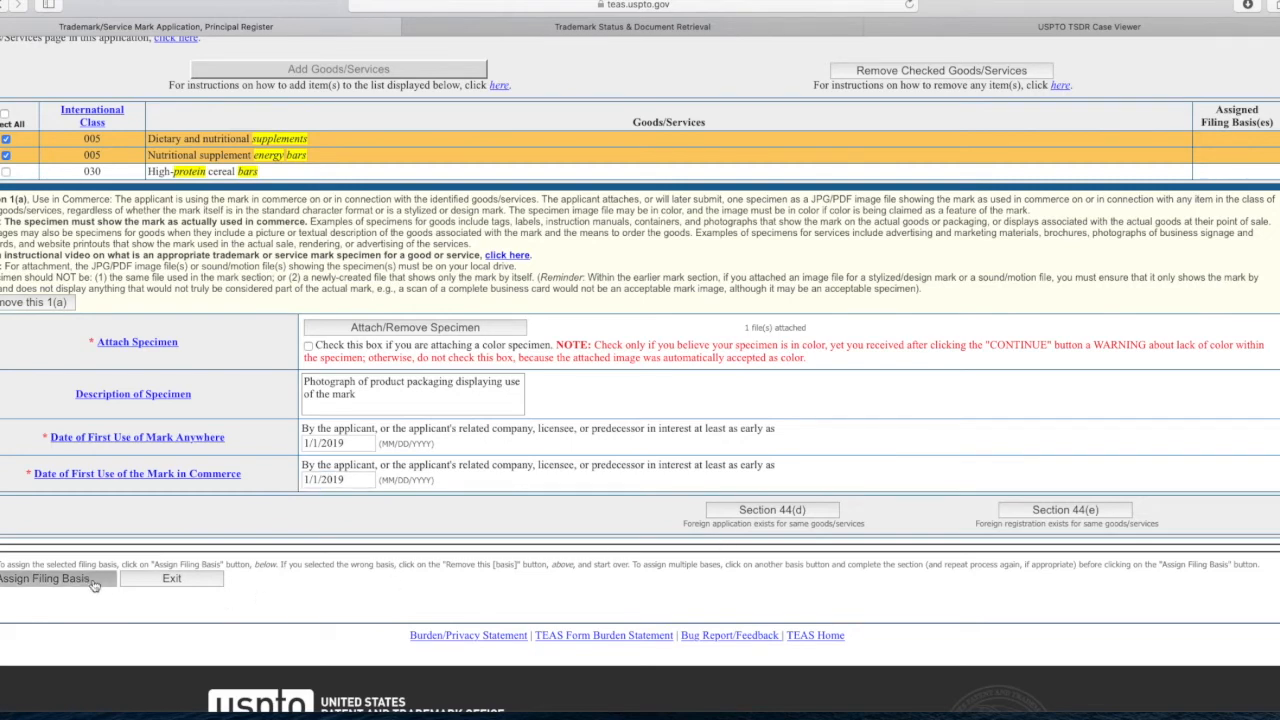
Step: Reformat both first-use dates as 01/01/2019 and reassign the 1(a) basis to both class 005 goods
scroll(338, 447, "down", 5)
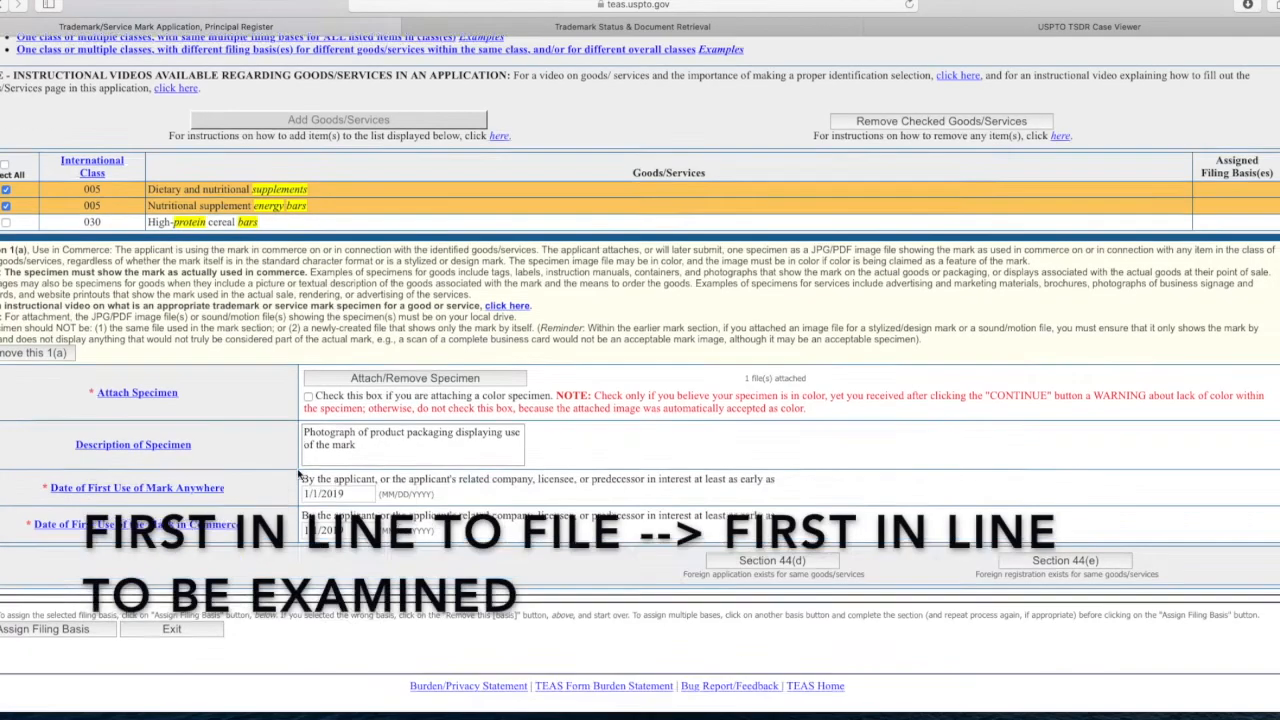
scroll(300, 470, "up", 3)
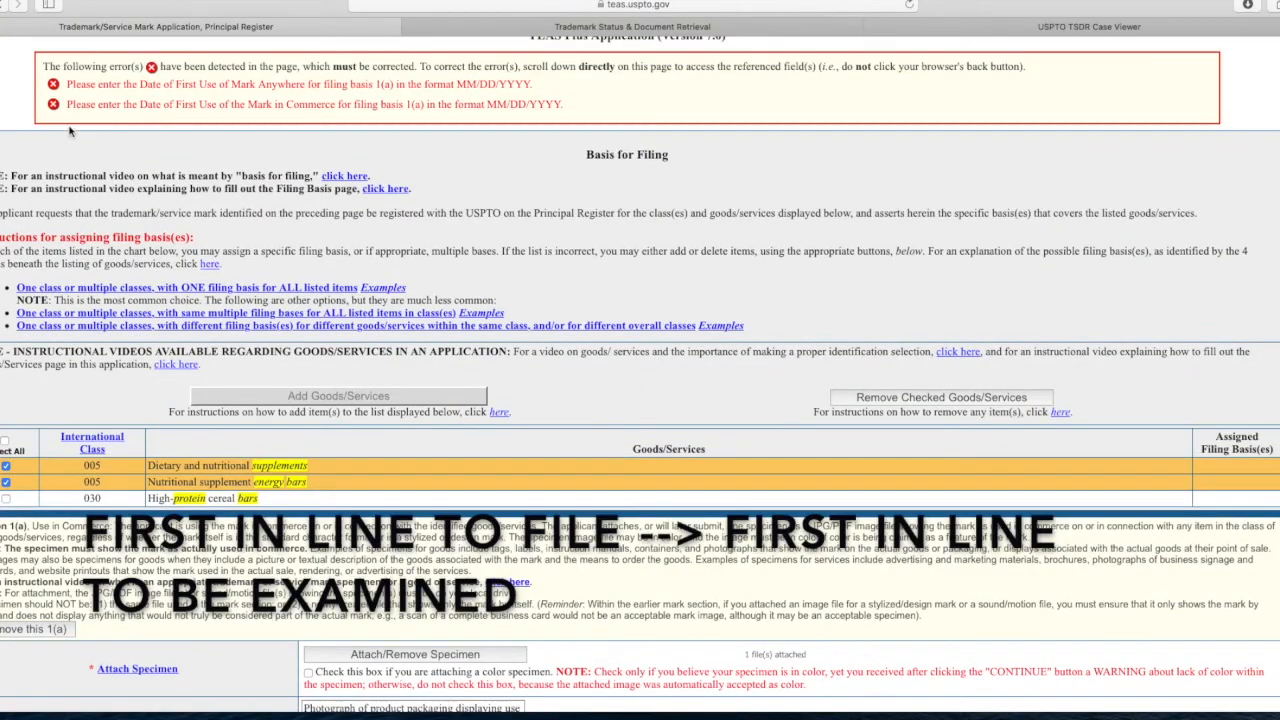
scroll(288, 355, "down", 7)
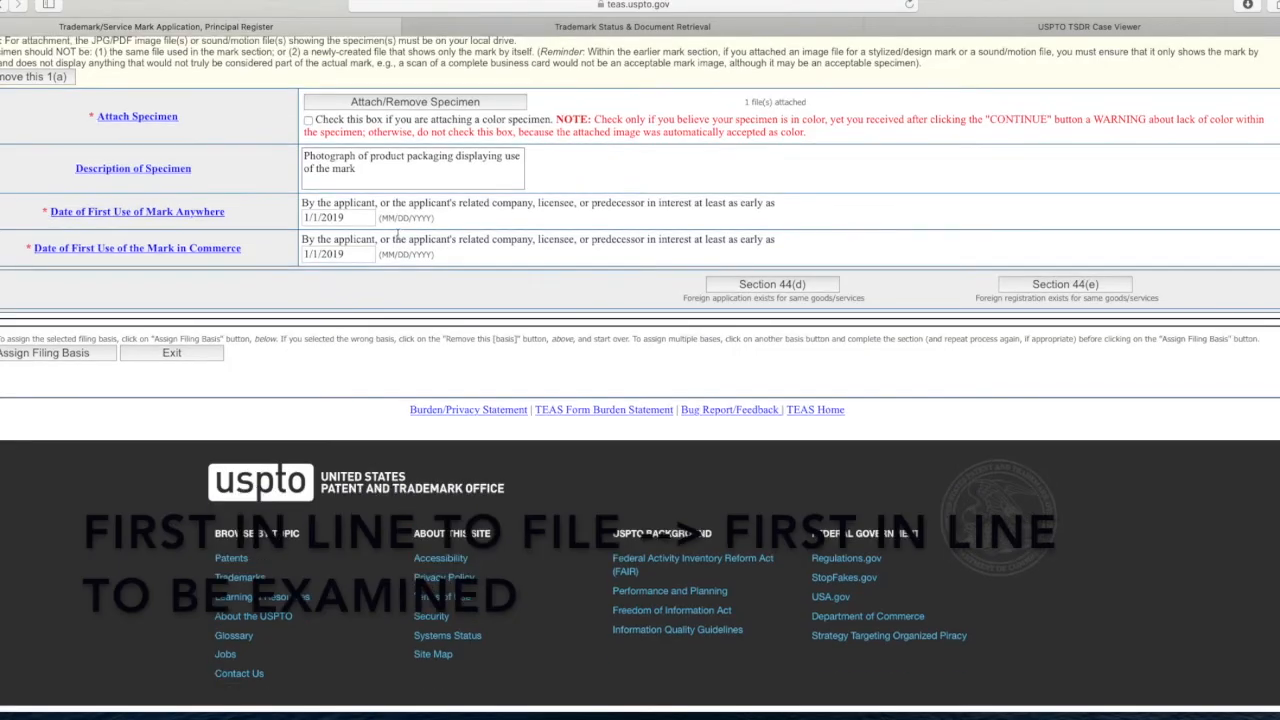
left_click(306, 217)
type("01/")
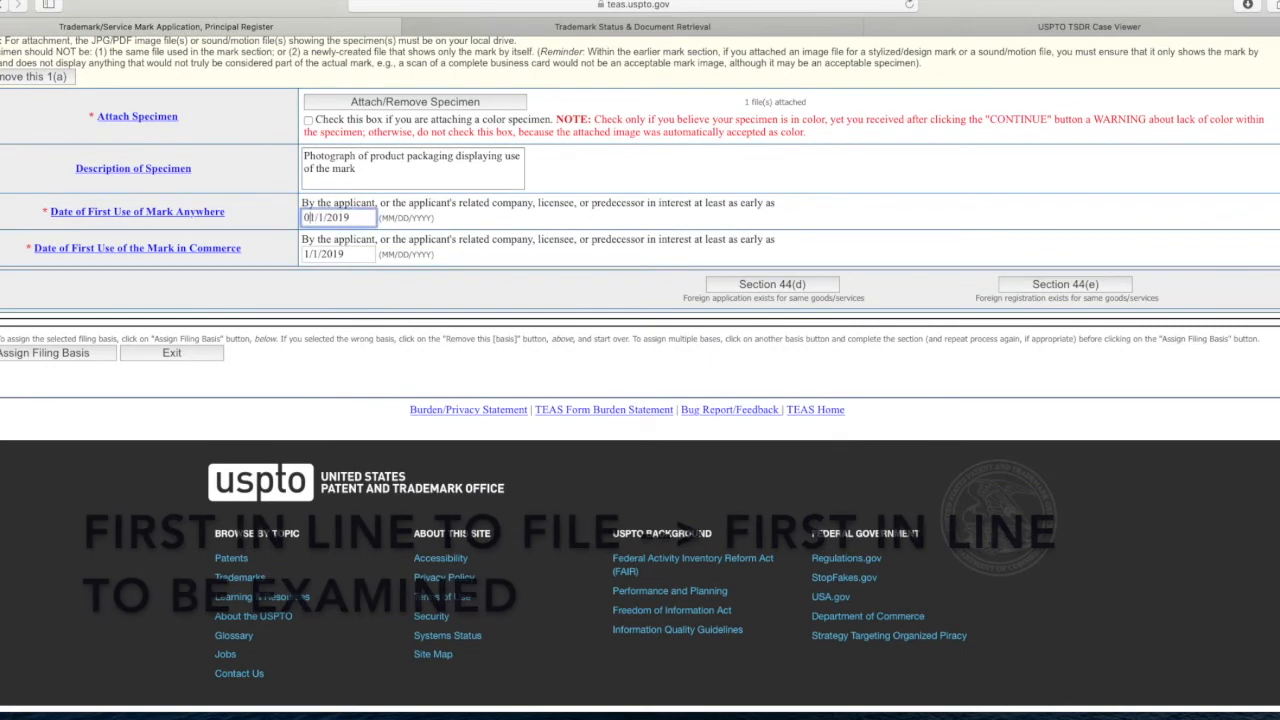
type("0")
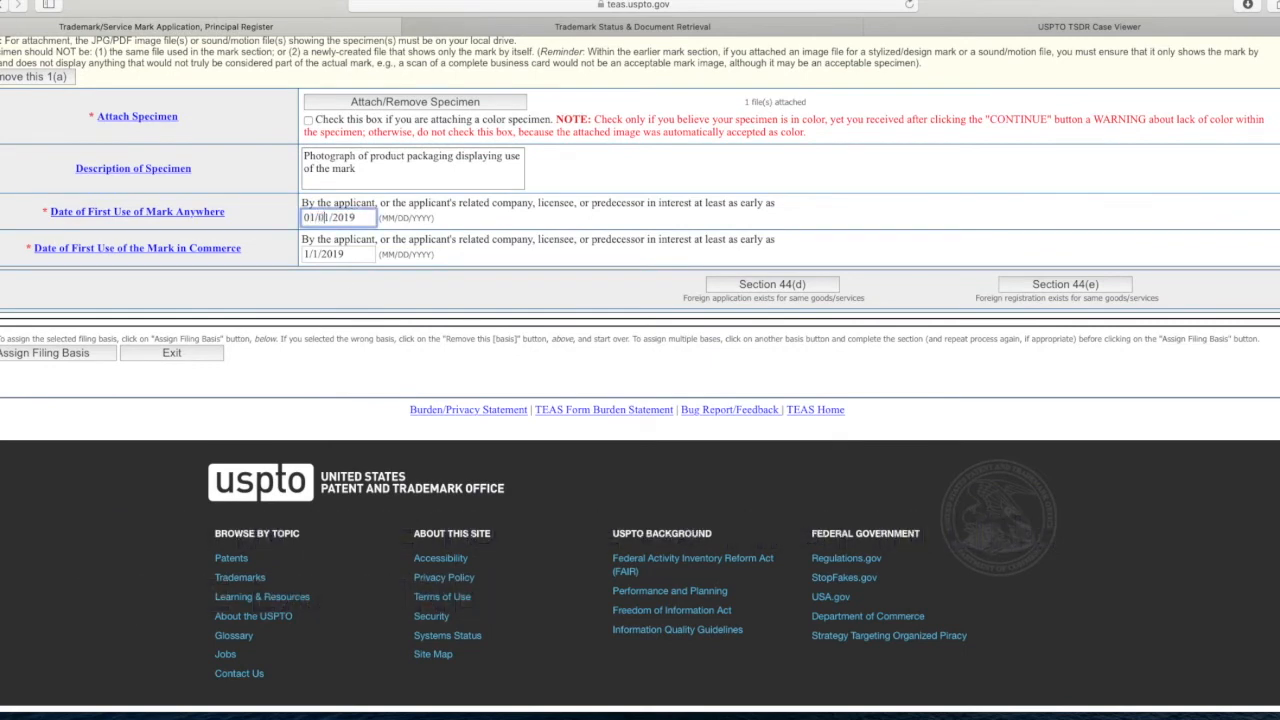
left_click(306, 254)
type("0")
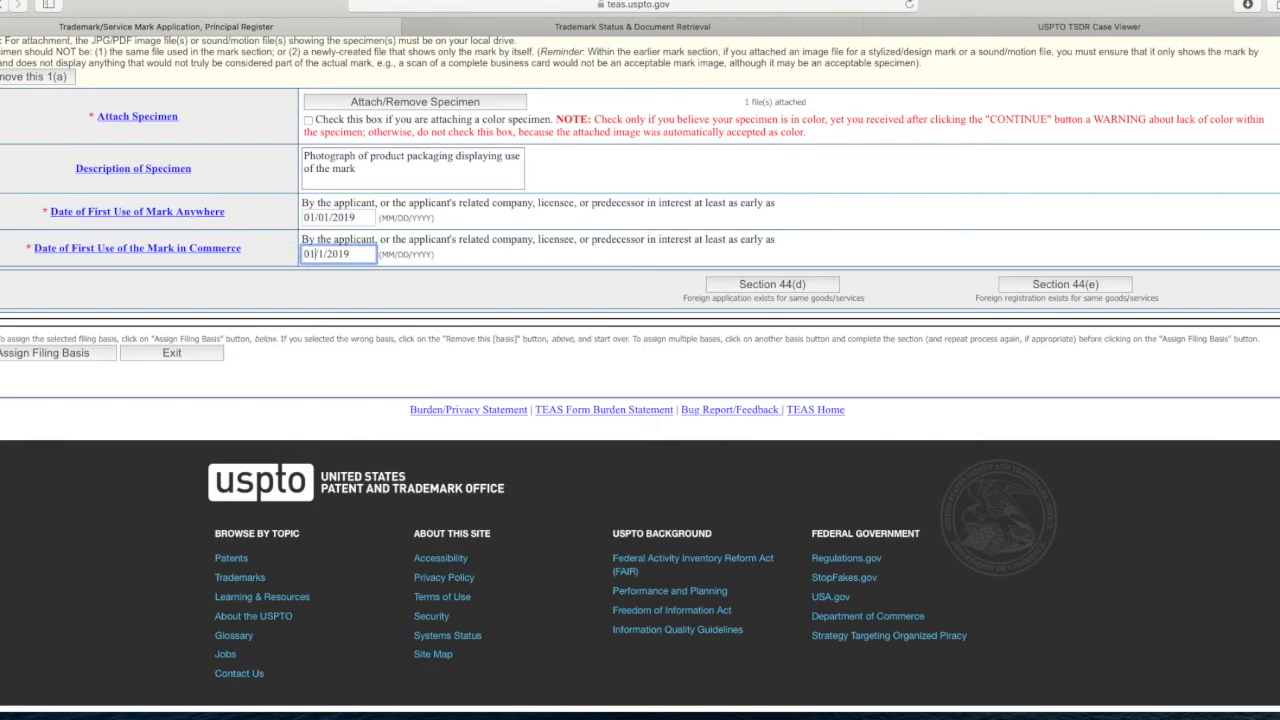
left_click(320, 254)
type("0")
left_click(37, 354)
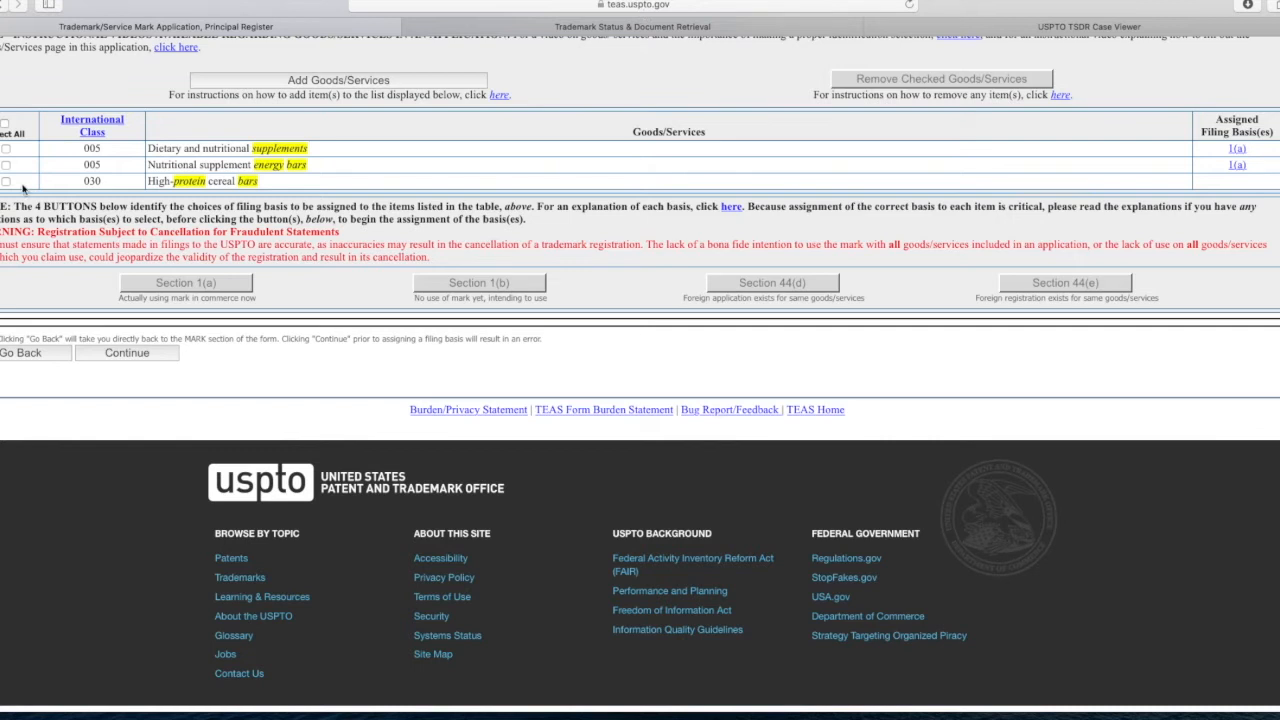
Step: Assign a Section 1(b) intent-to-use basis to High-protein cereal bars in class 030
left_click(158, 188)
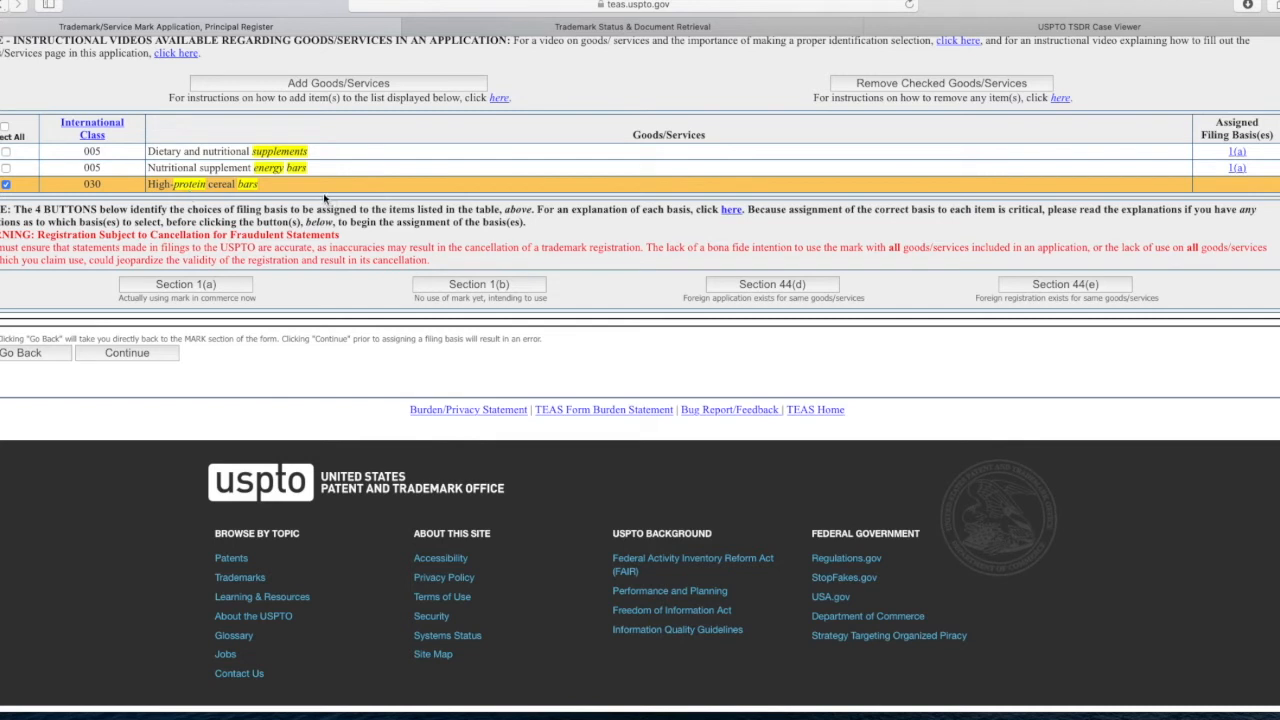
left_click_drag(208, 185, 251, 189)
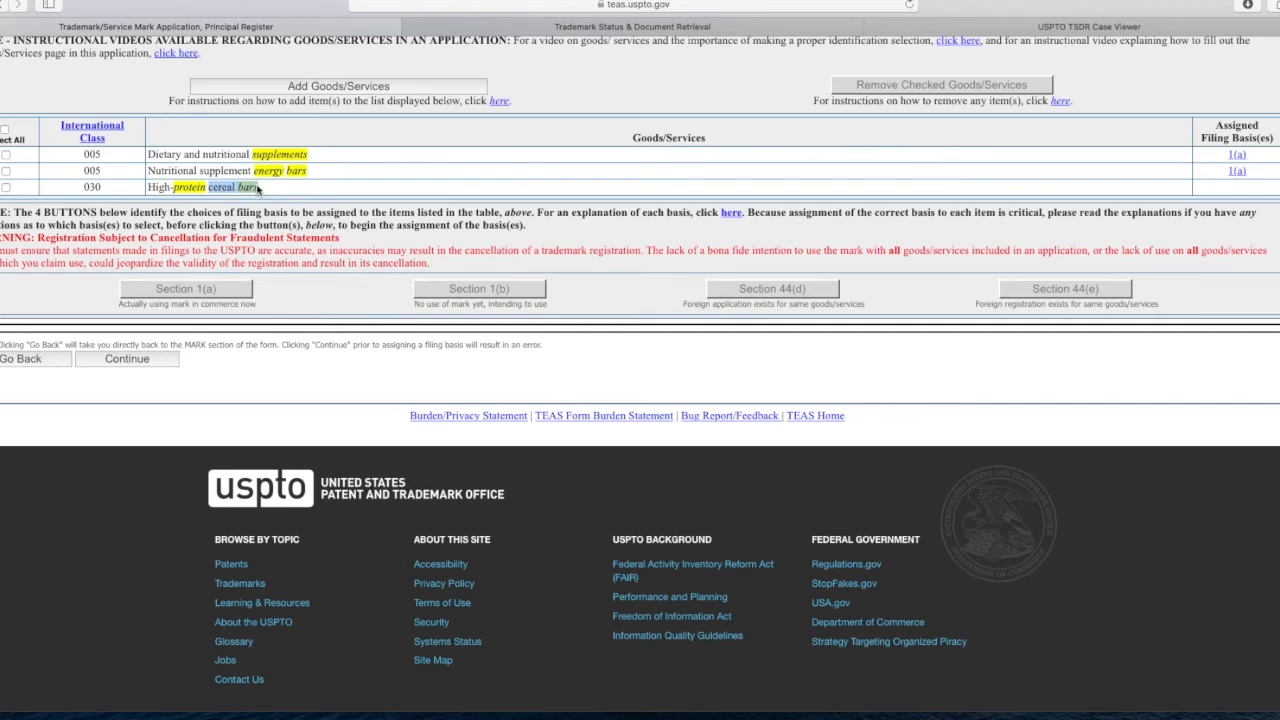
scroll(330, 400, "up", 10)
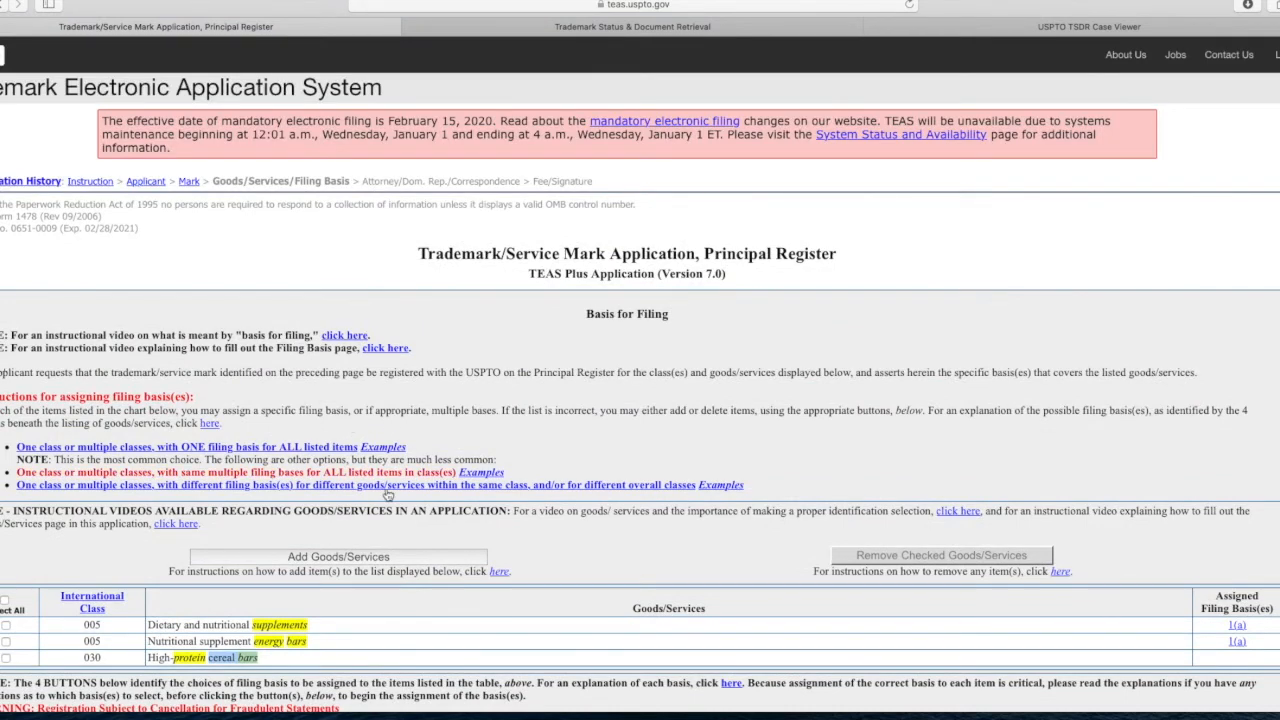
scroll(330, 665, "down", 6)
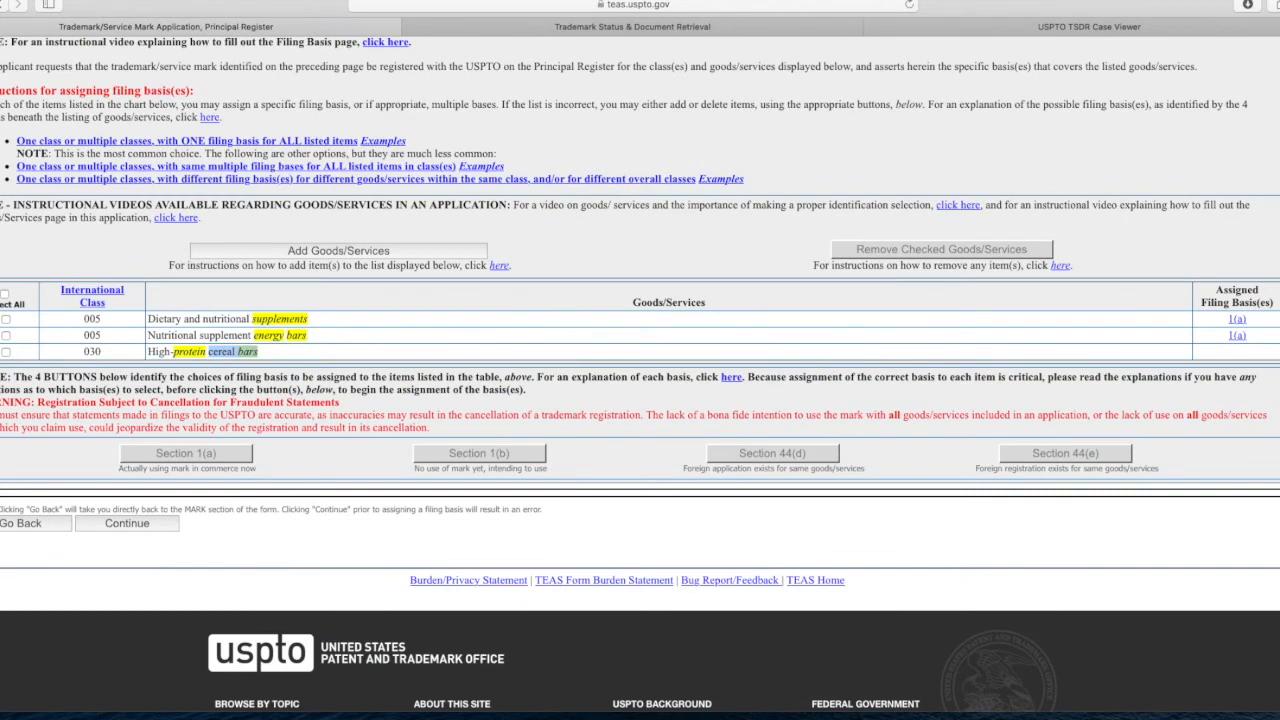
left_click(5, 351)
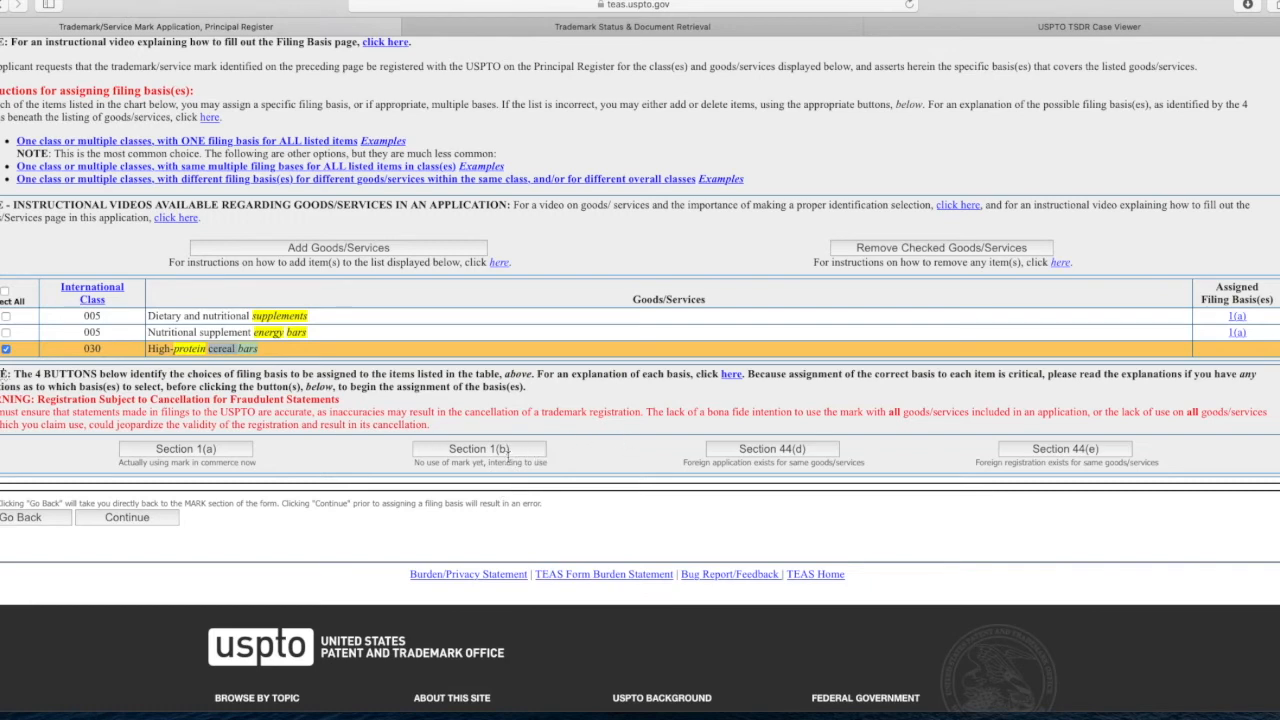
left_click(486, 452)
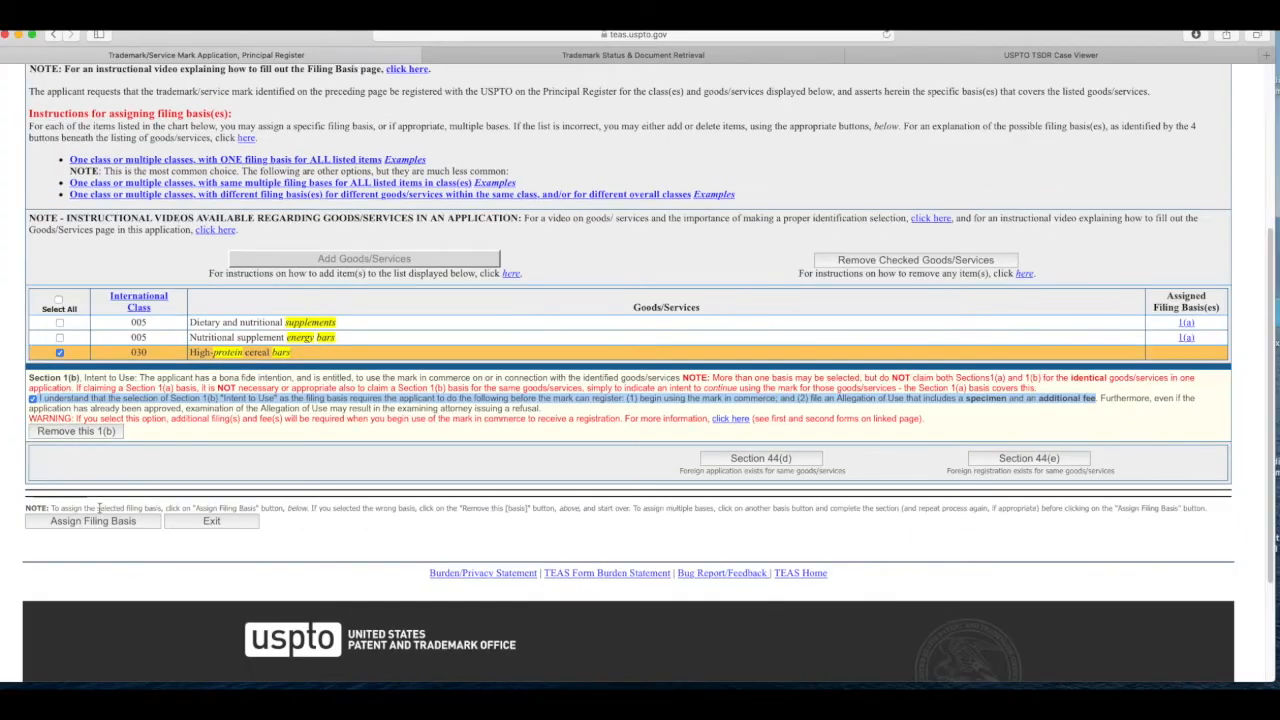
left_click(48, 537)
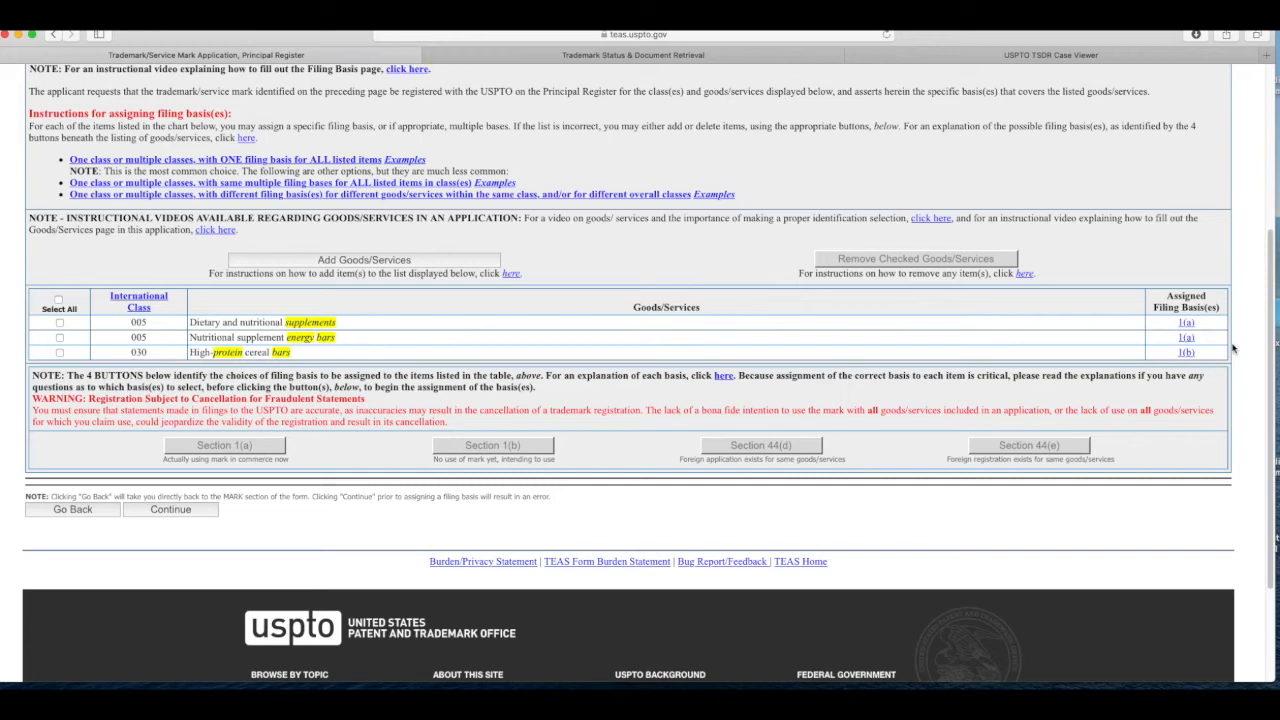
Step: Continue past the filing basis, correspondence and missing-telephone warning pages to Fee/Signature
left_click(204, 512)
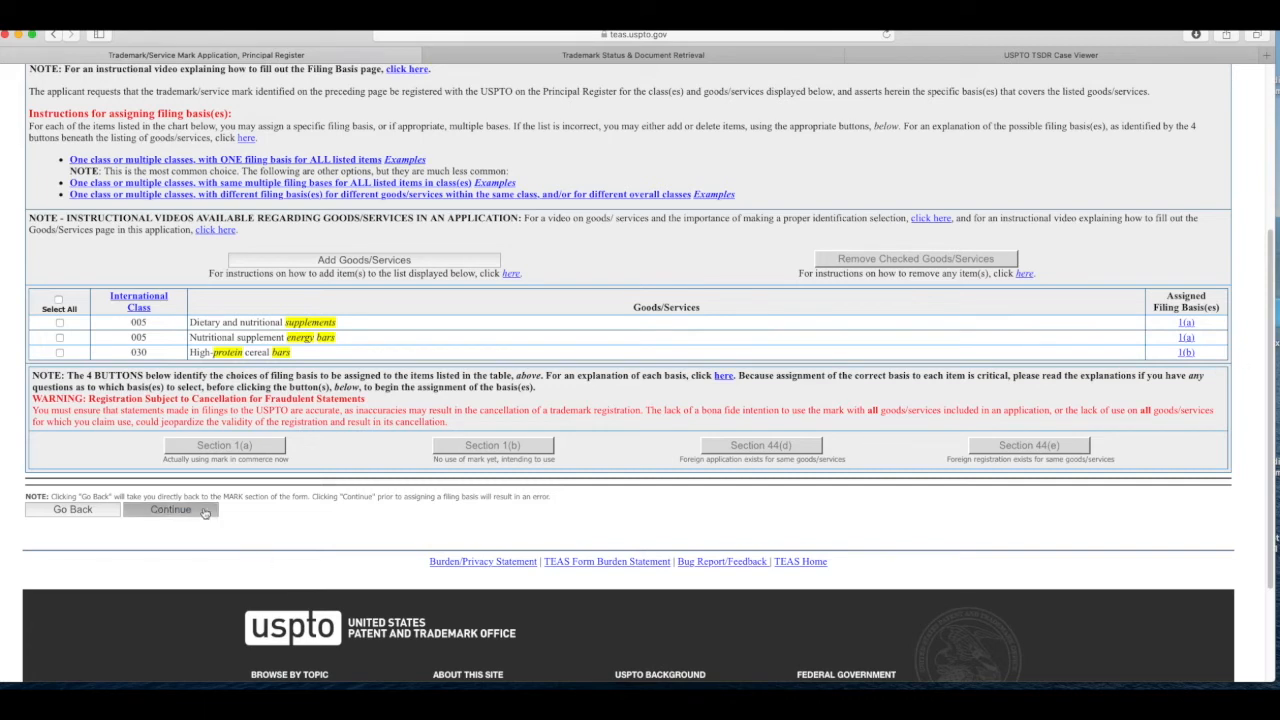
scroll(430, 287, "down", 3)
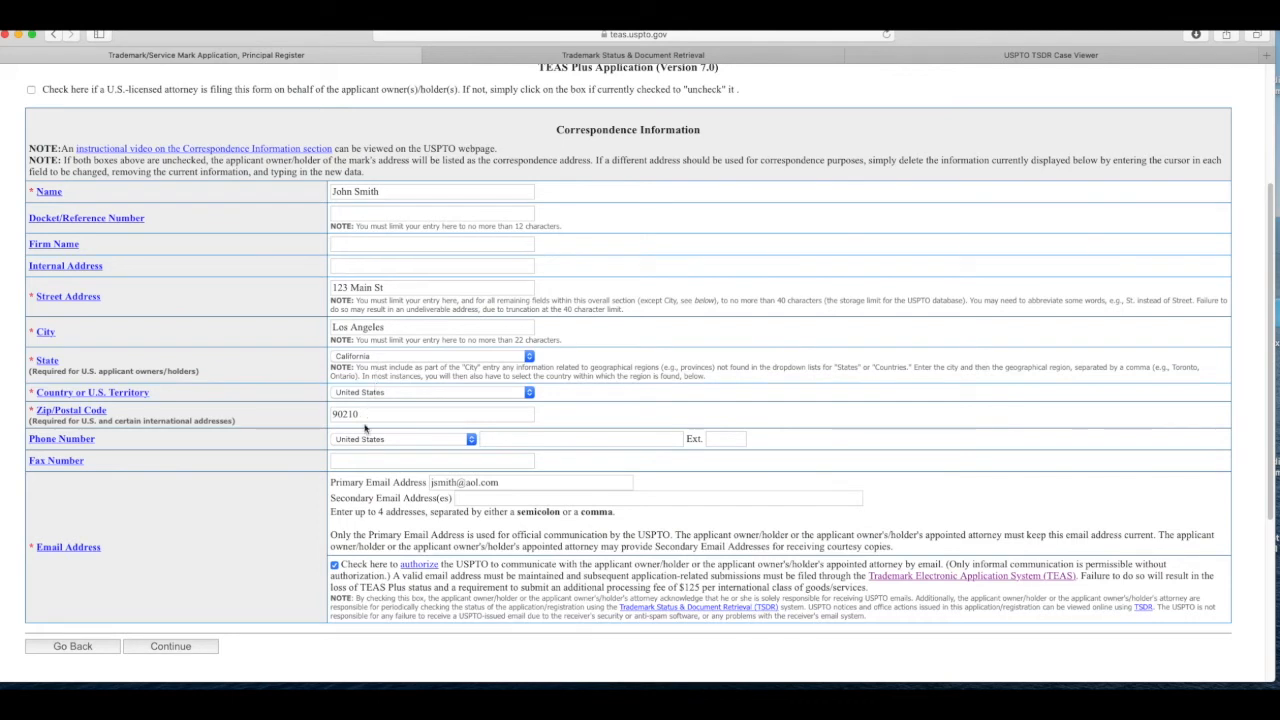
left_click(178, 648)
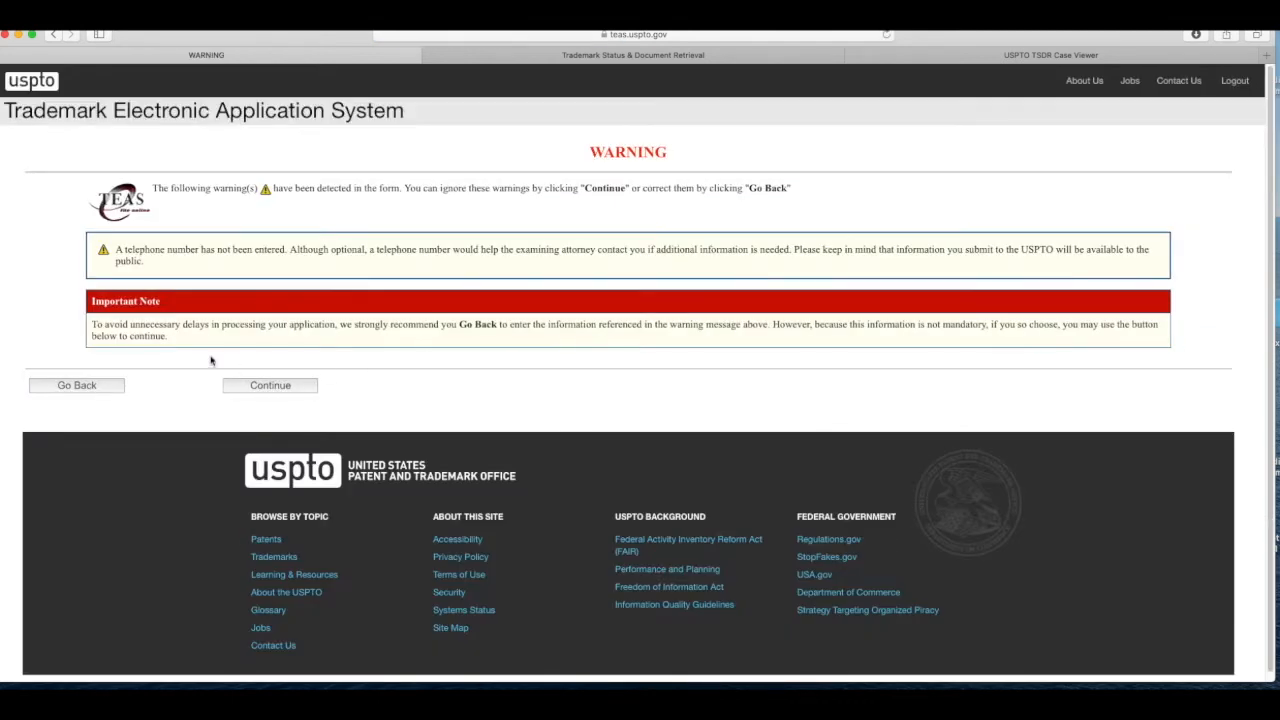
left_click_drag(118, 250, 187, 252)
left_click(202, 312)
left_click(266, 387)
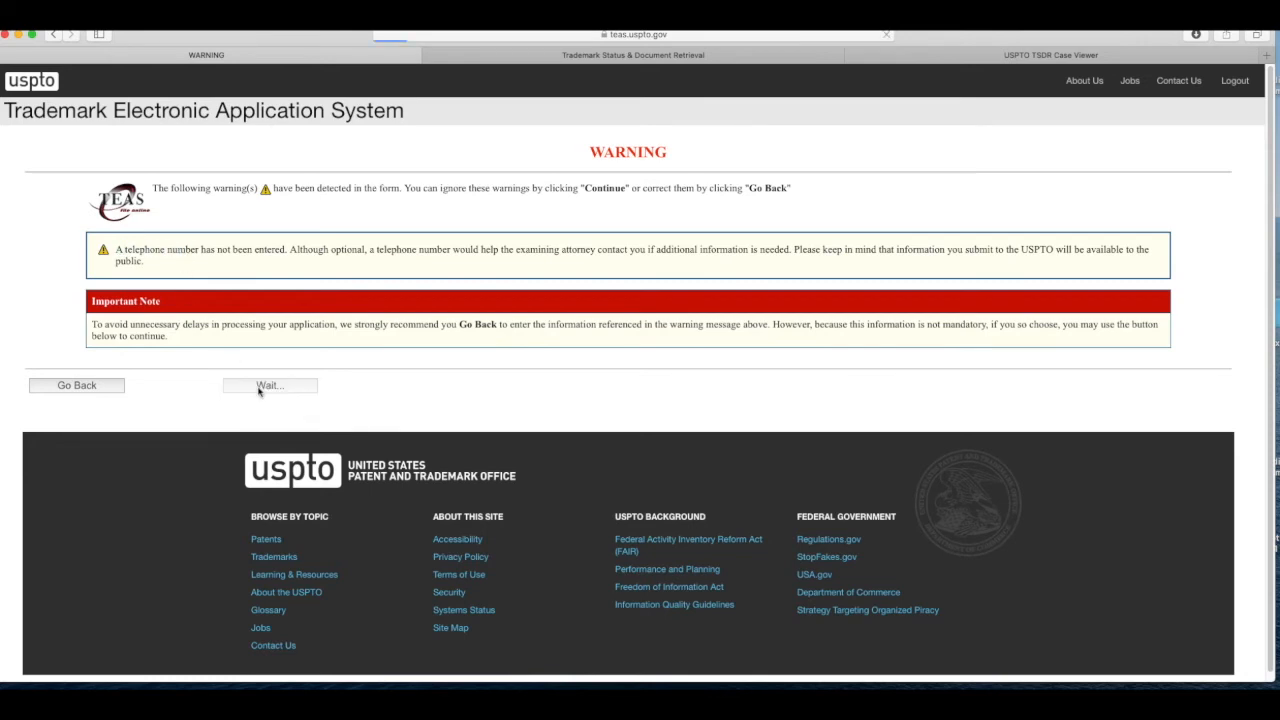
scroll(578, 444, "down", 1)
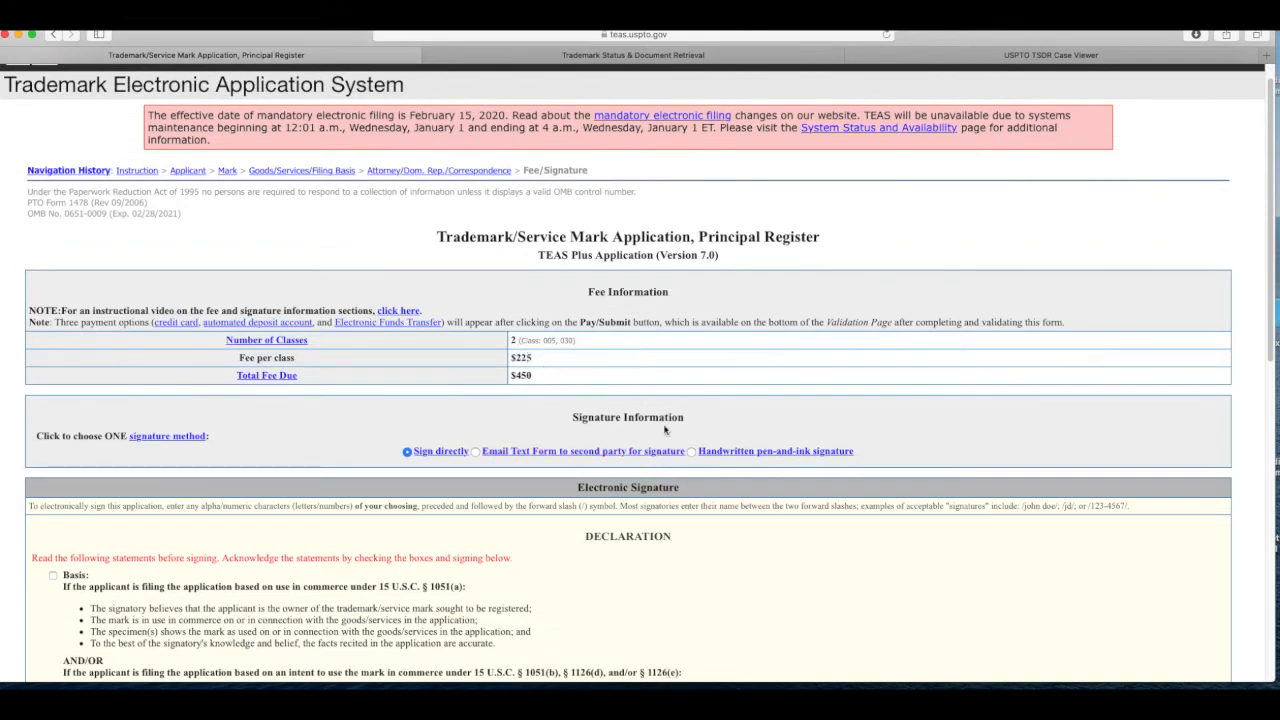
Step: Tick the Basis, no-conflicting-users, evidentiary support and false-statements declarations, then start the signature
scroll(667, 440, "up", 1)
scroll(694, 446, "down", 1)
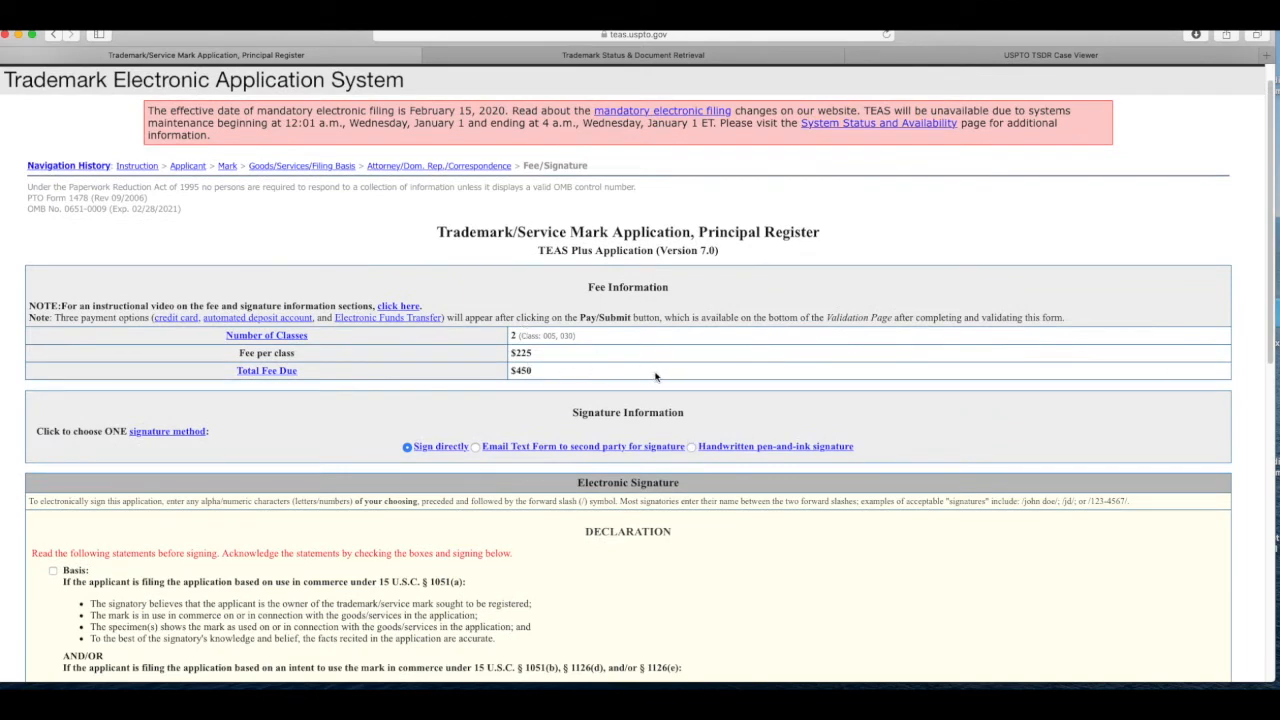
scroll(1125, 437, "down", 3)
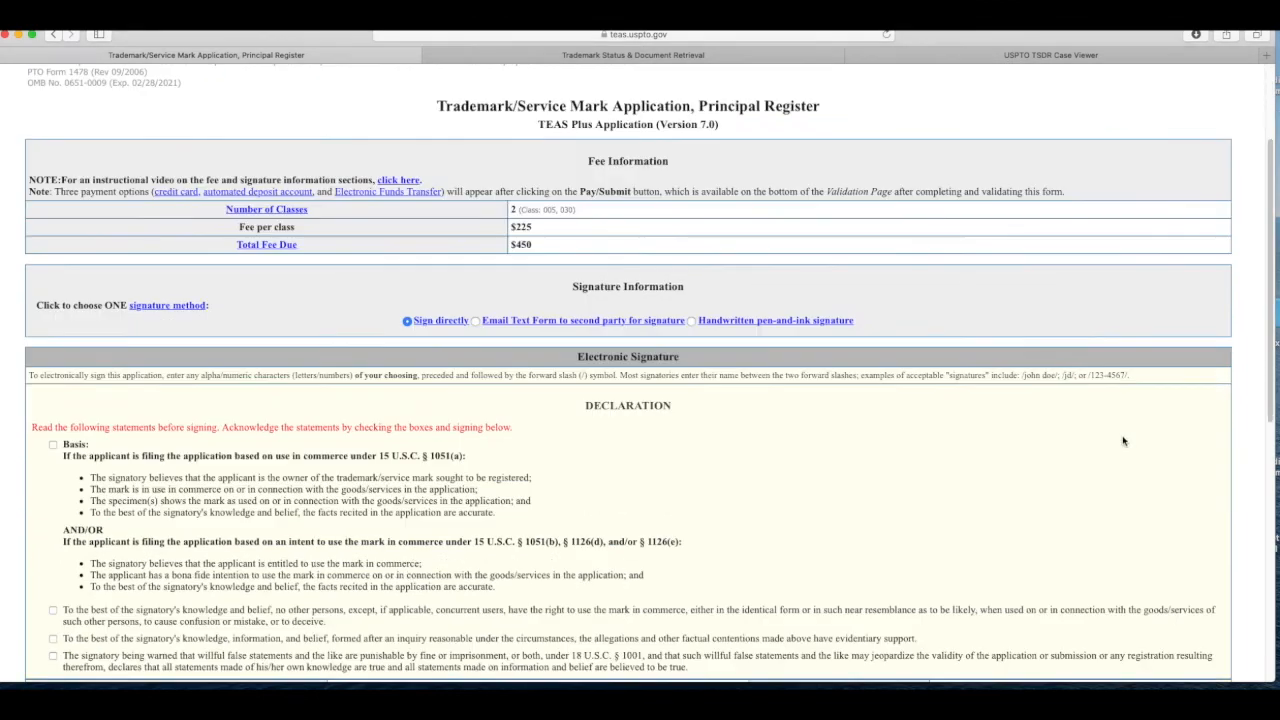
scroll(1124, 442, "down", 3)
left_click(53, 328)
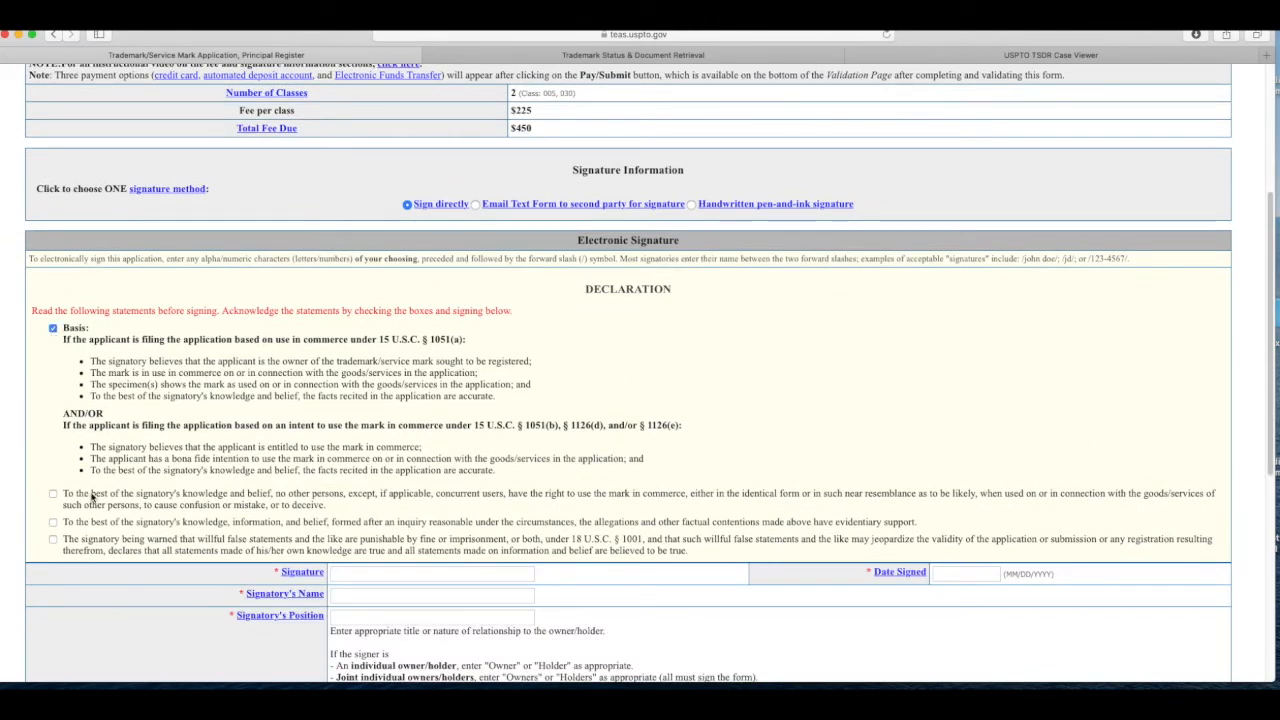
left_click(54, 495)
left_click(53, 522)
left_click(53, 539)
scroll(329, 494, "down", 3)
left_click(333, 462)
scroll(398, 483, "down", 3)
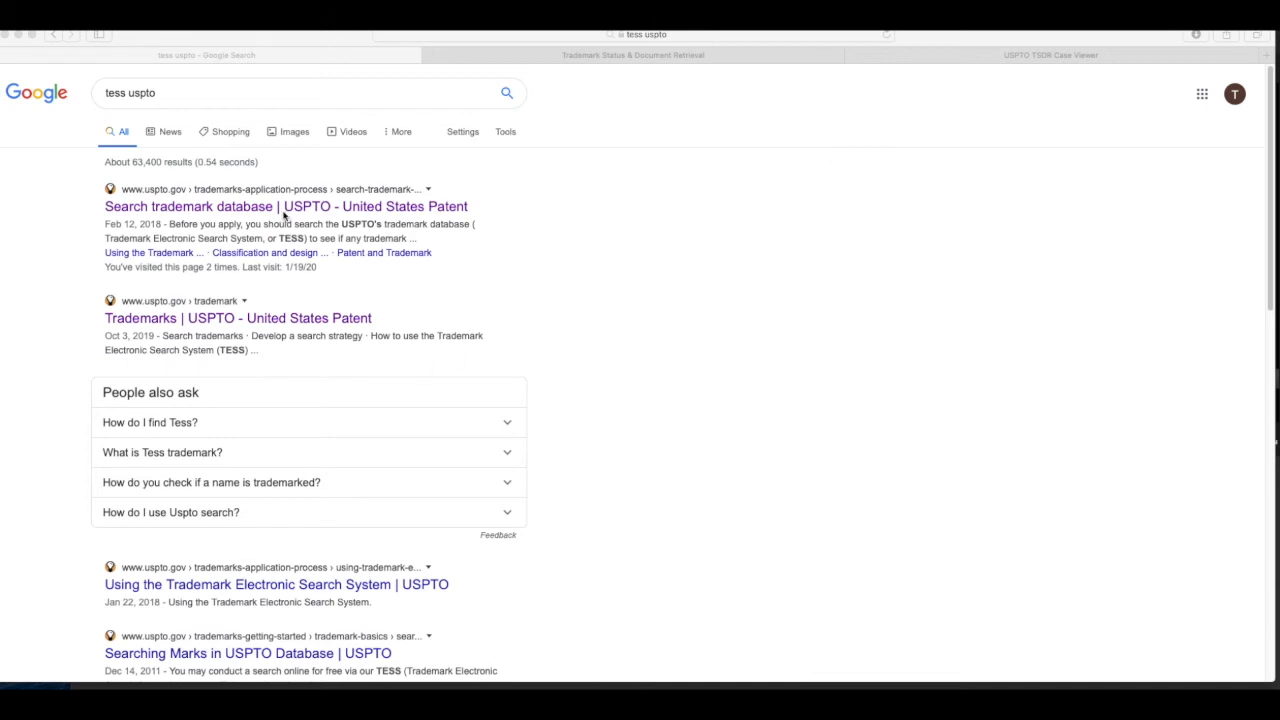
Step: Follow the 'Search trademark database | USPTO' result to the TESS search page
left_click(632, 248)
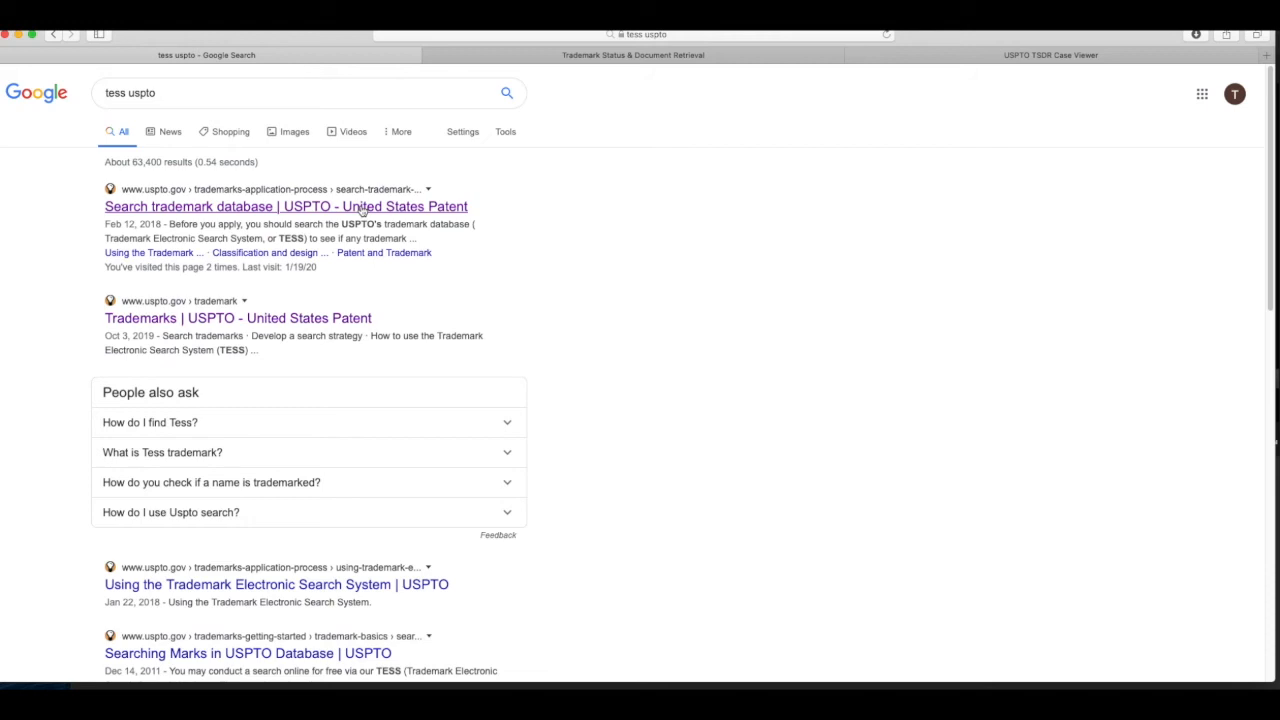
left_click(360, 208)
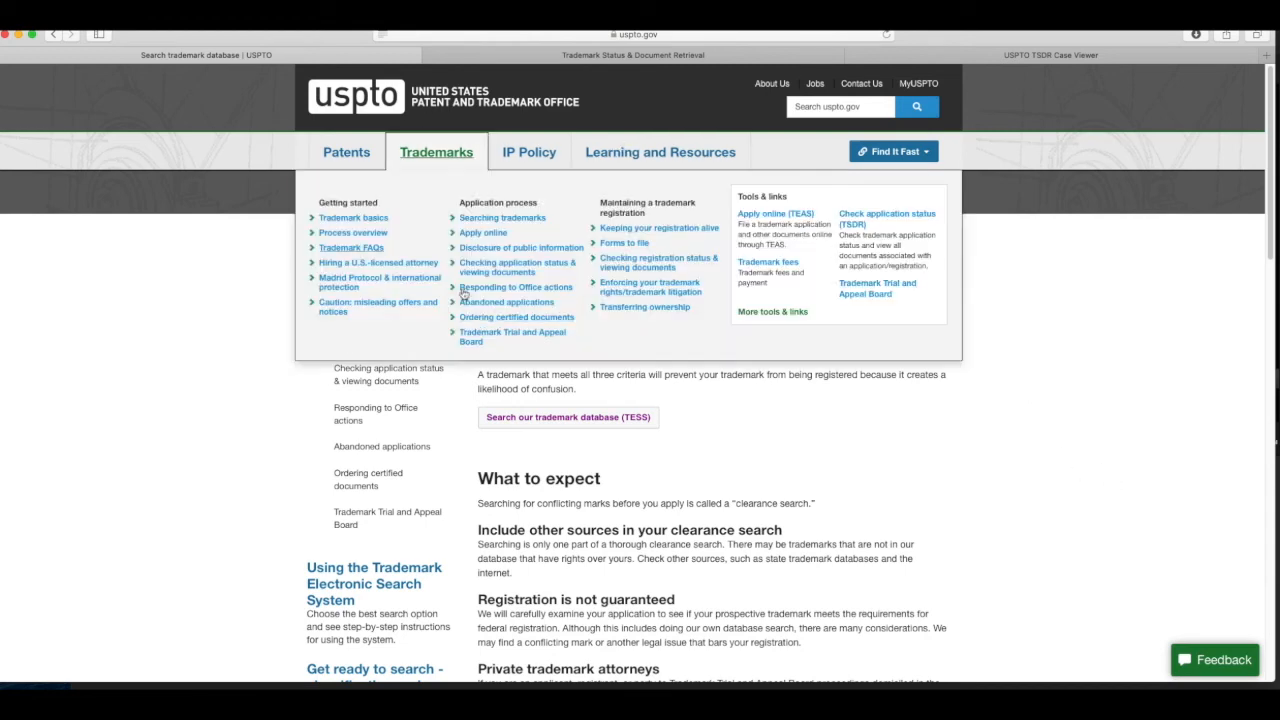
left_click(588, 420)
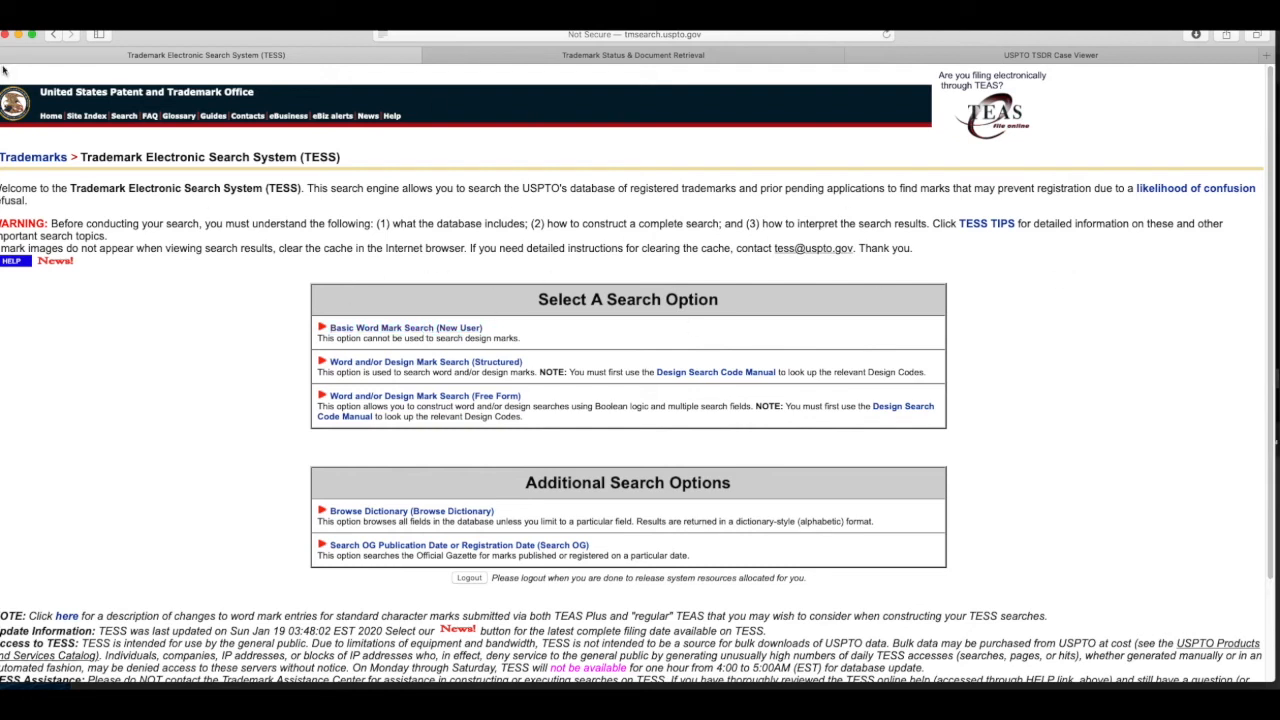
Step: Run a Basic Word Mark Search for 'spacex' and open the live record 3 (Reg. 4267520)
left_click(340, 329)
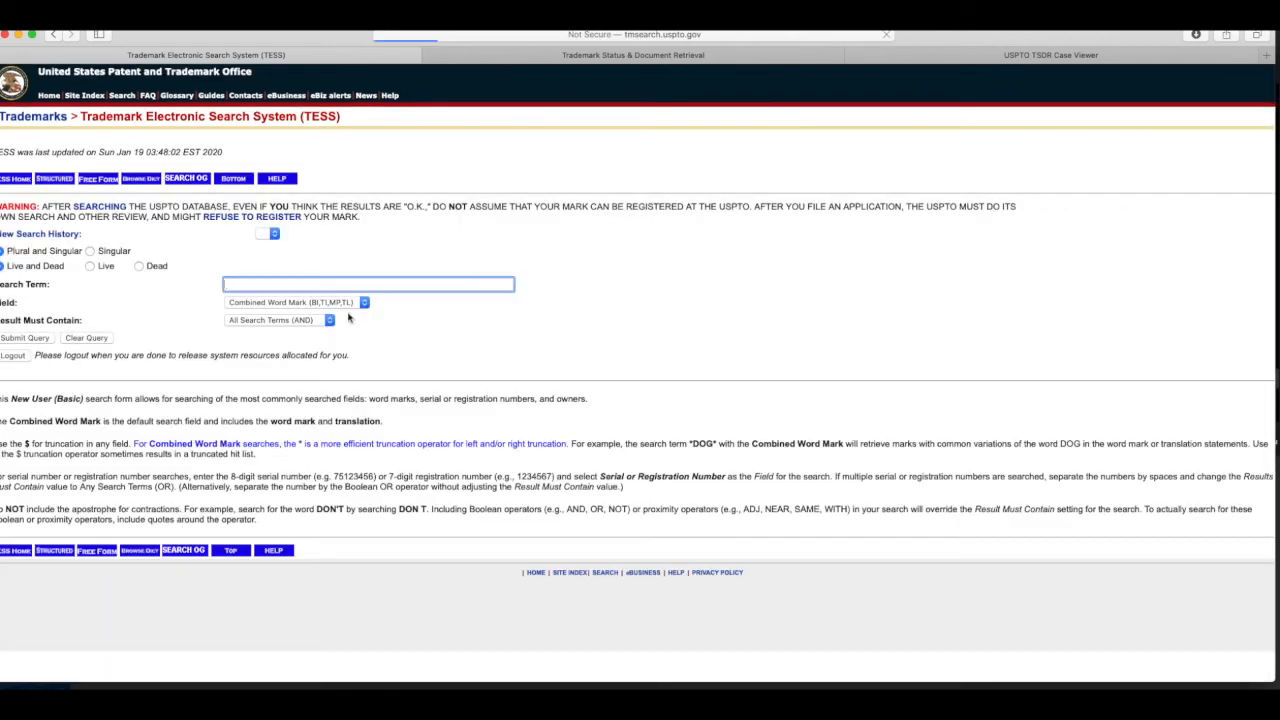
type("spacex")
key("Return")
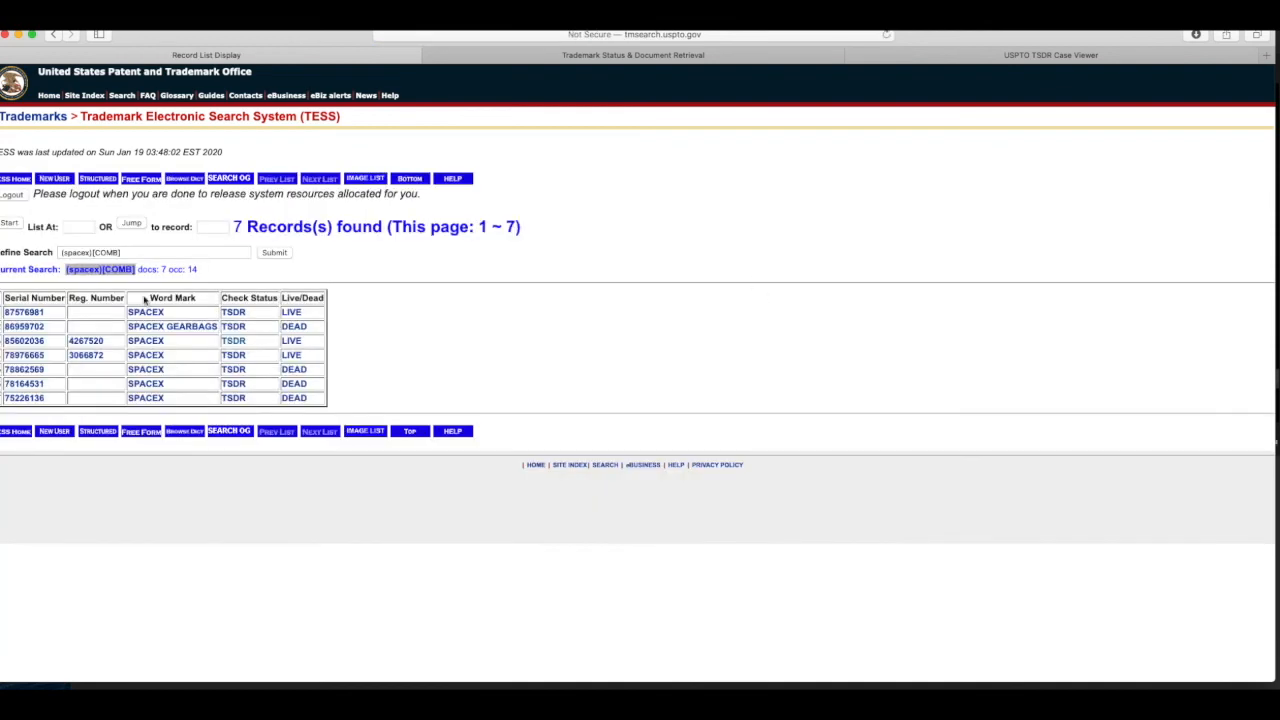
left_click(146, 341)
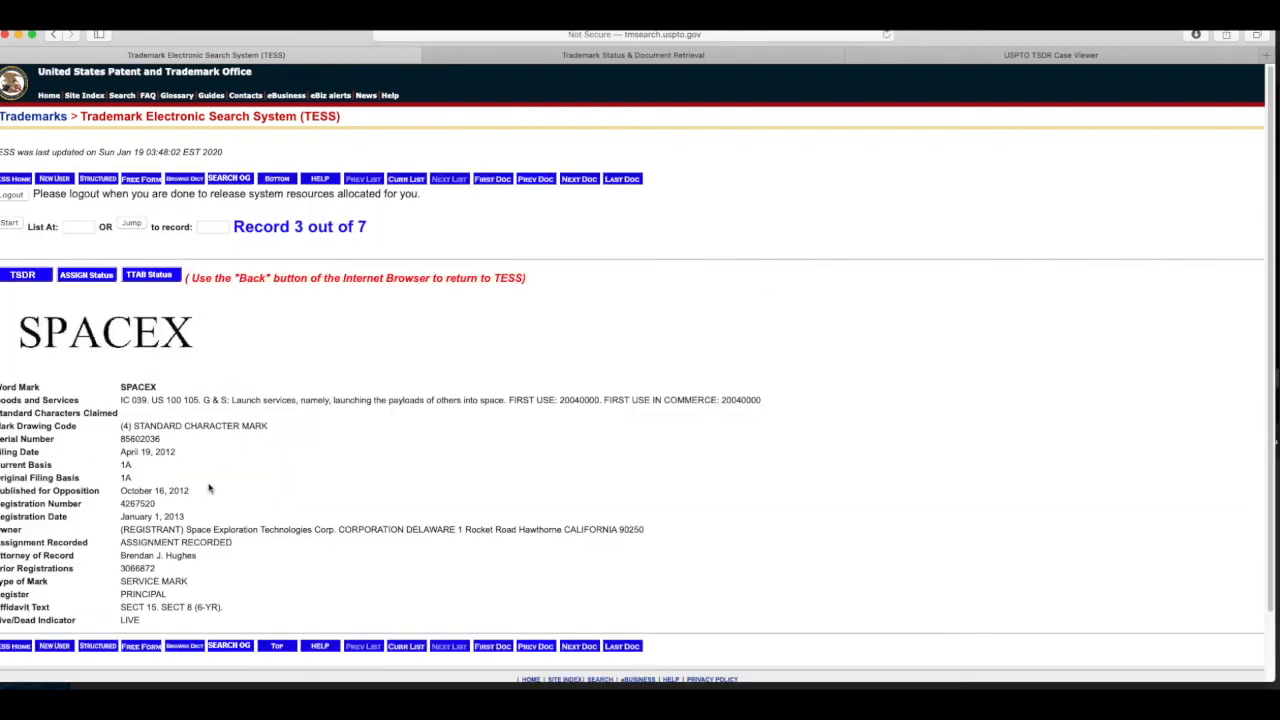
scroll(209, 486, "down", 1)
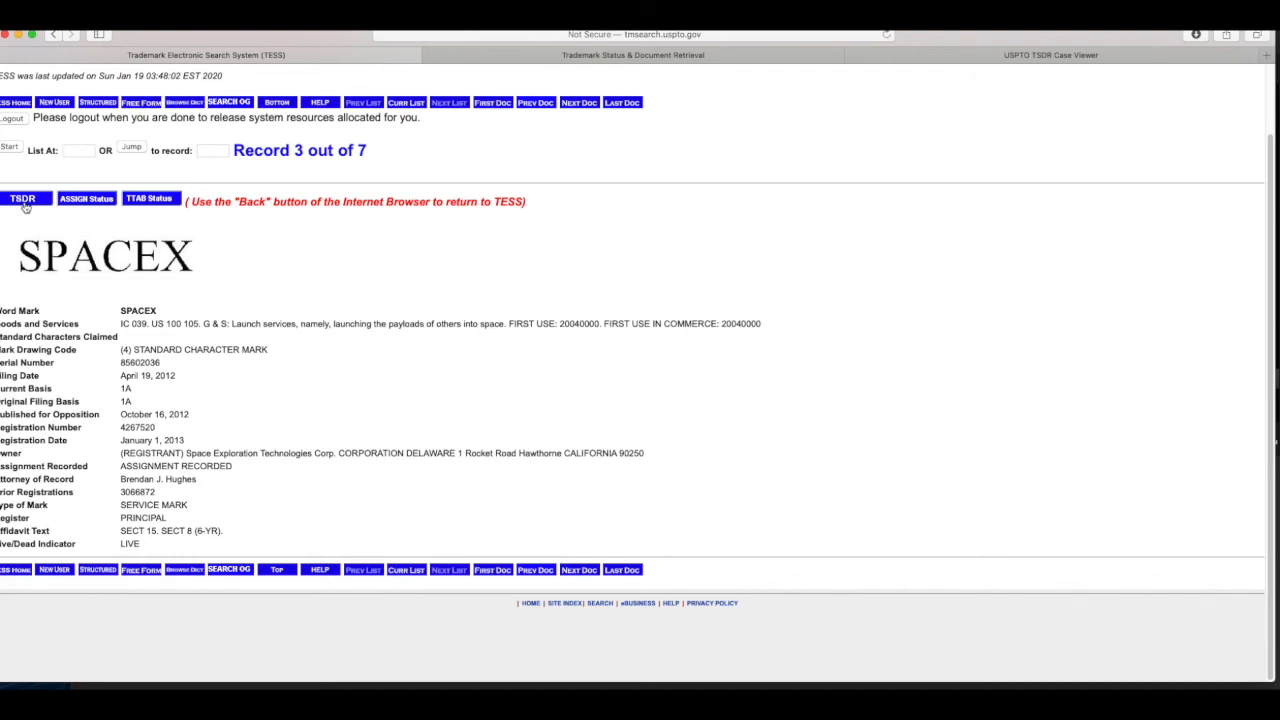
Step: Open the SPACEX record in TSDR and list its 19 filed documents for serial 85602036
left_click(12, 201)
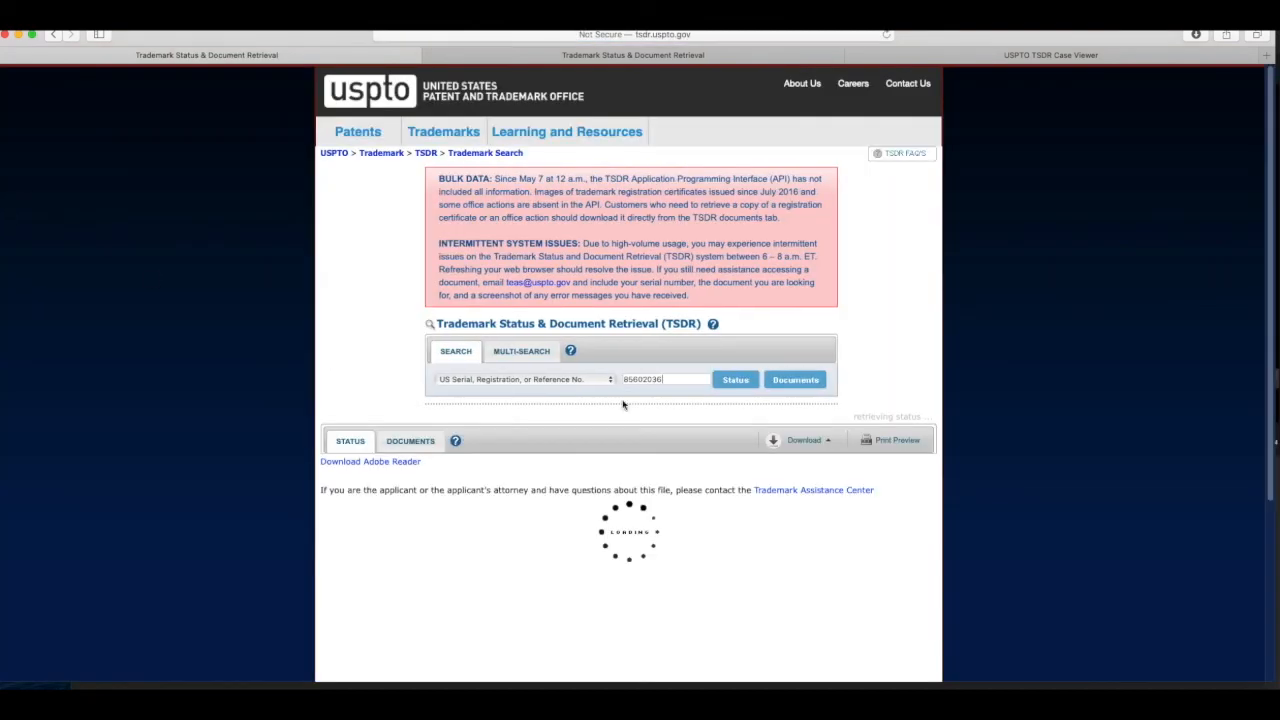
scroll(410, 443, "down", 3)
left_click(419, 311)
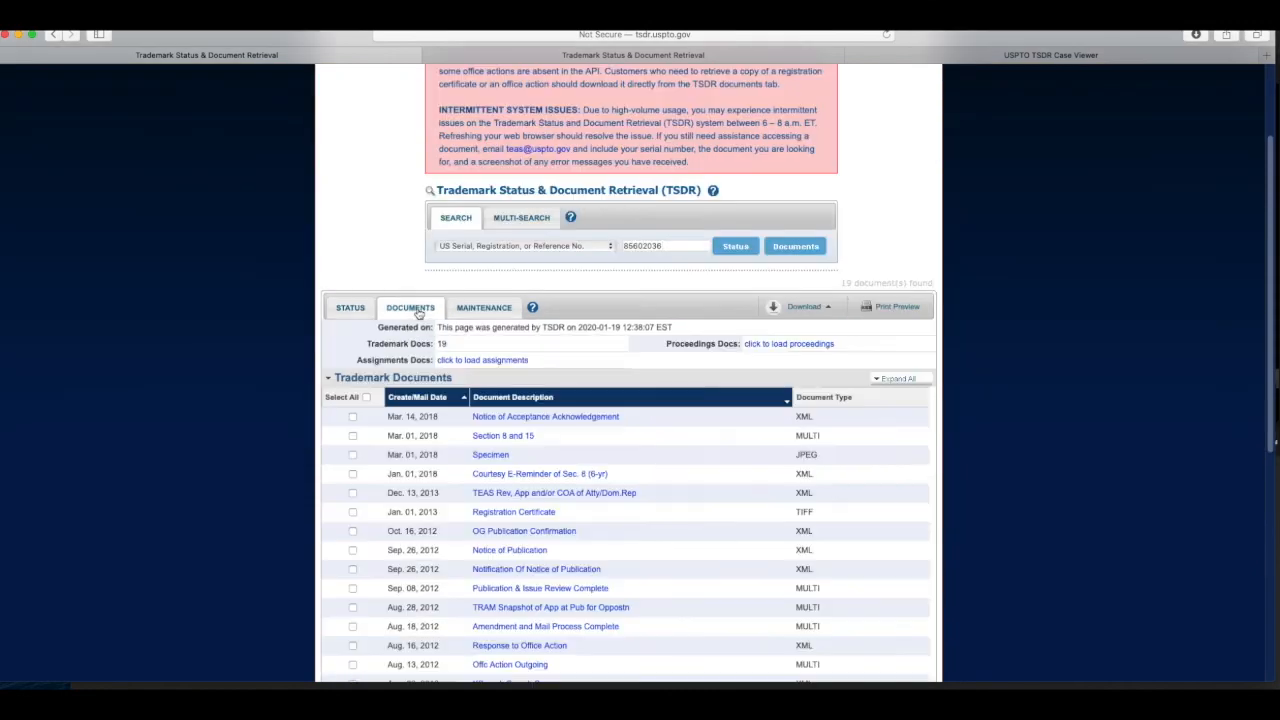
scroll(505, 350, "down", 3)
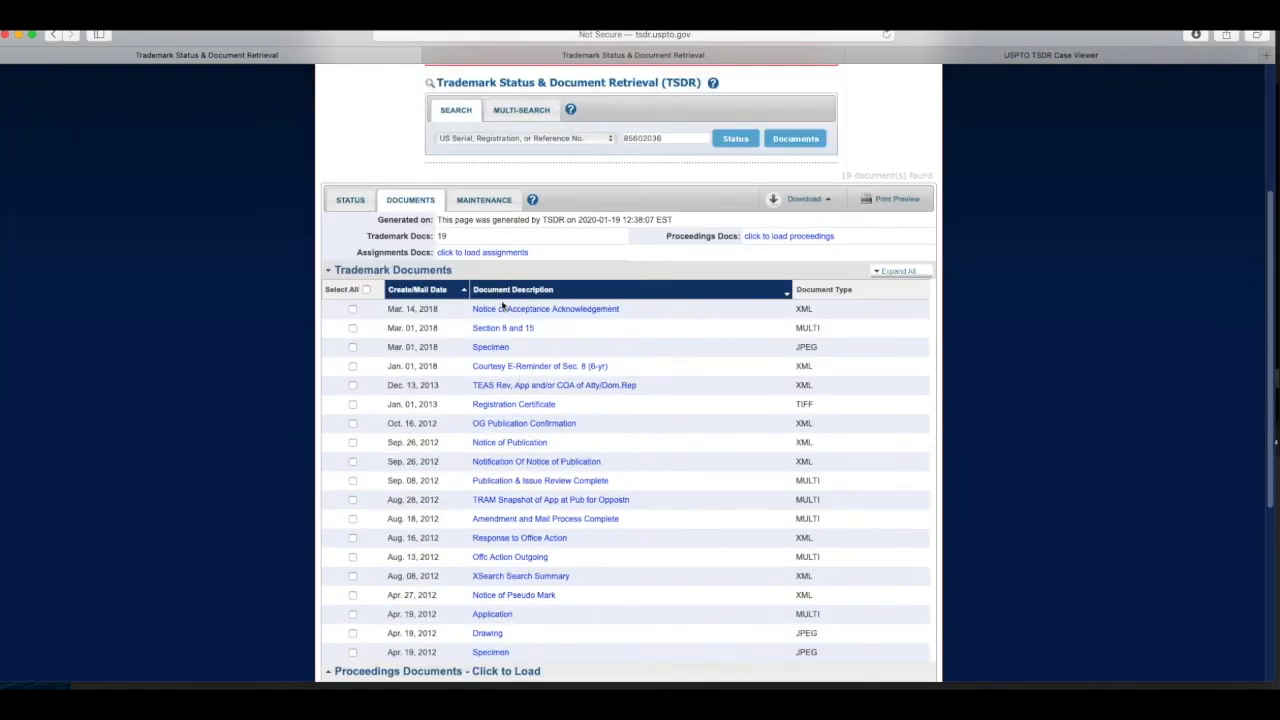
scroll(505, 420, "down", 1)
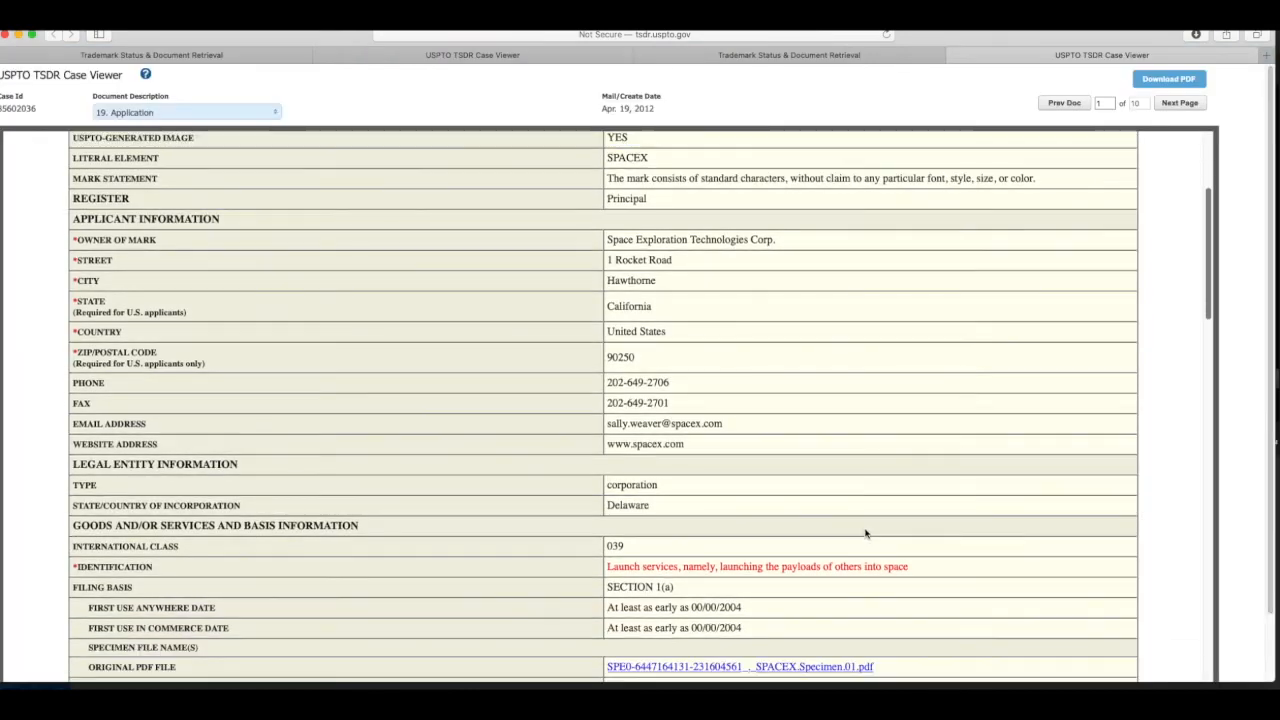
Step: Read through the SPACEX Application document, including its specimen description, then close its tab
scroll(858, 530, "down", 1)
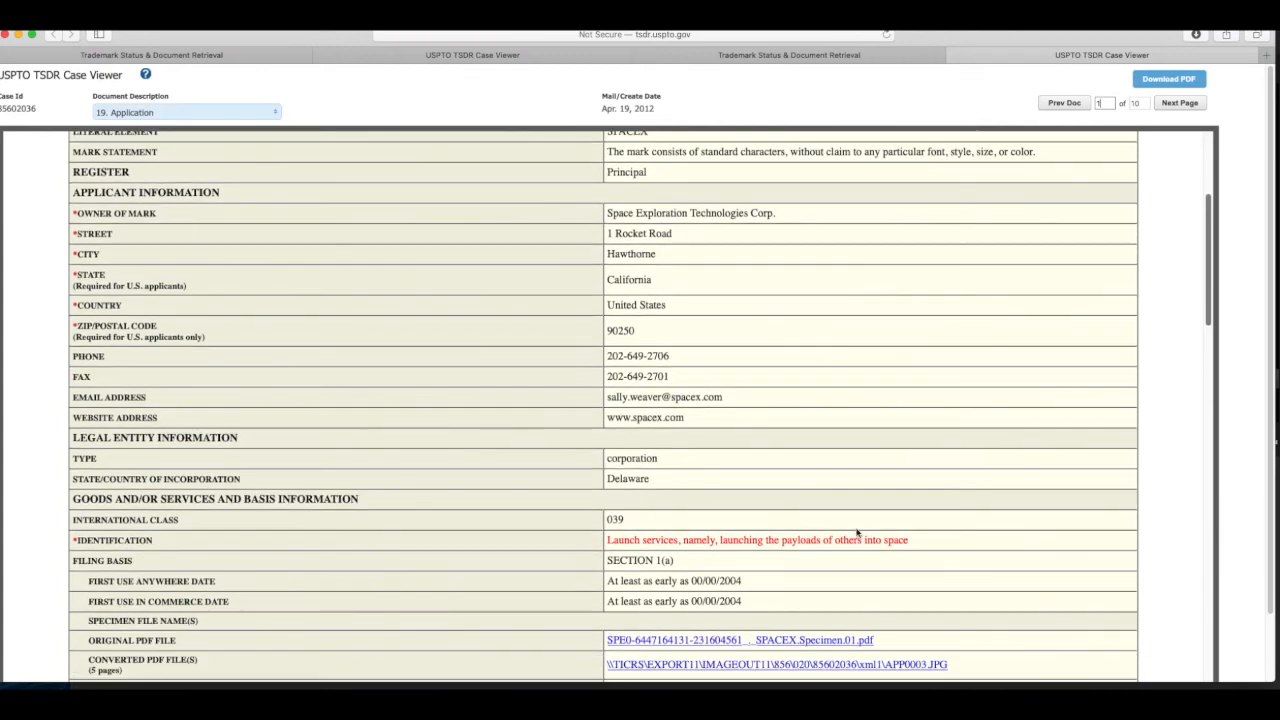
scroll(858, 530, "down", 3)
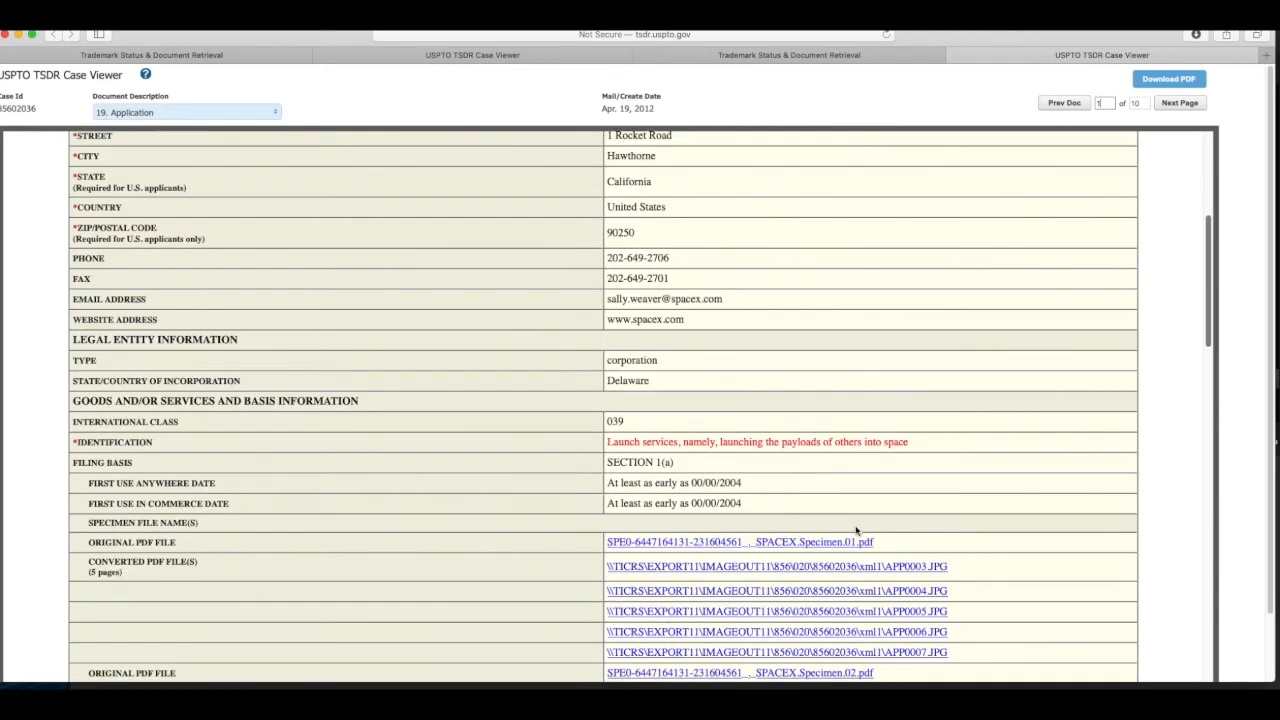
scroll(856, 530, "down", 5)
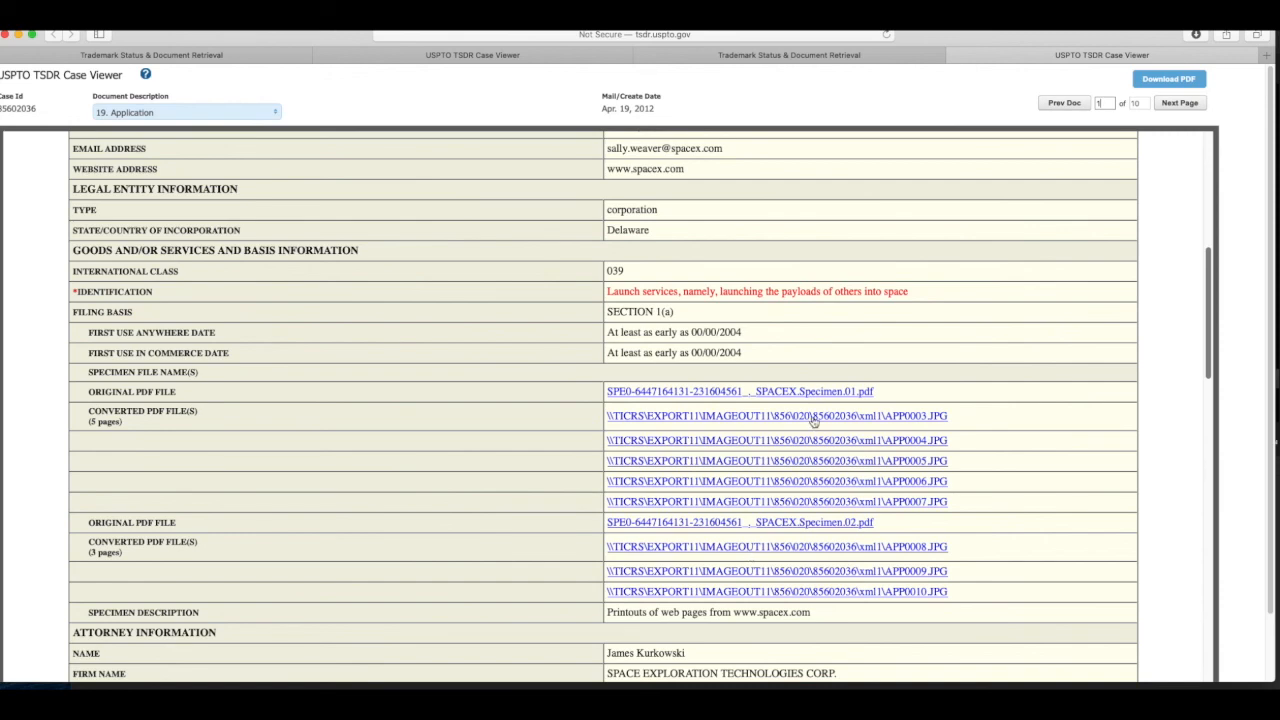
scroll(1048, 426, "up", 2)
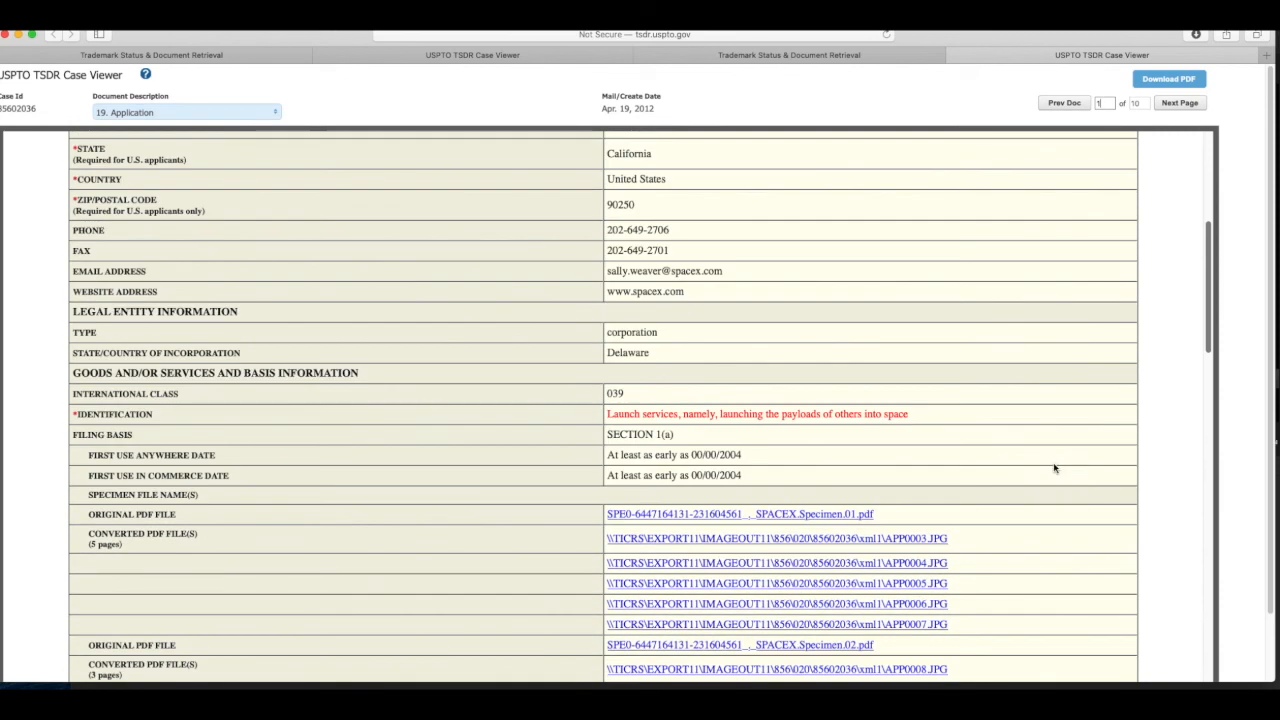
scroll(1060, 478, "down", 3)
left_click_drag(607, 601, 815, 601)
left_click(884, 617)
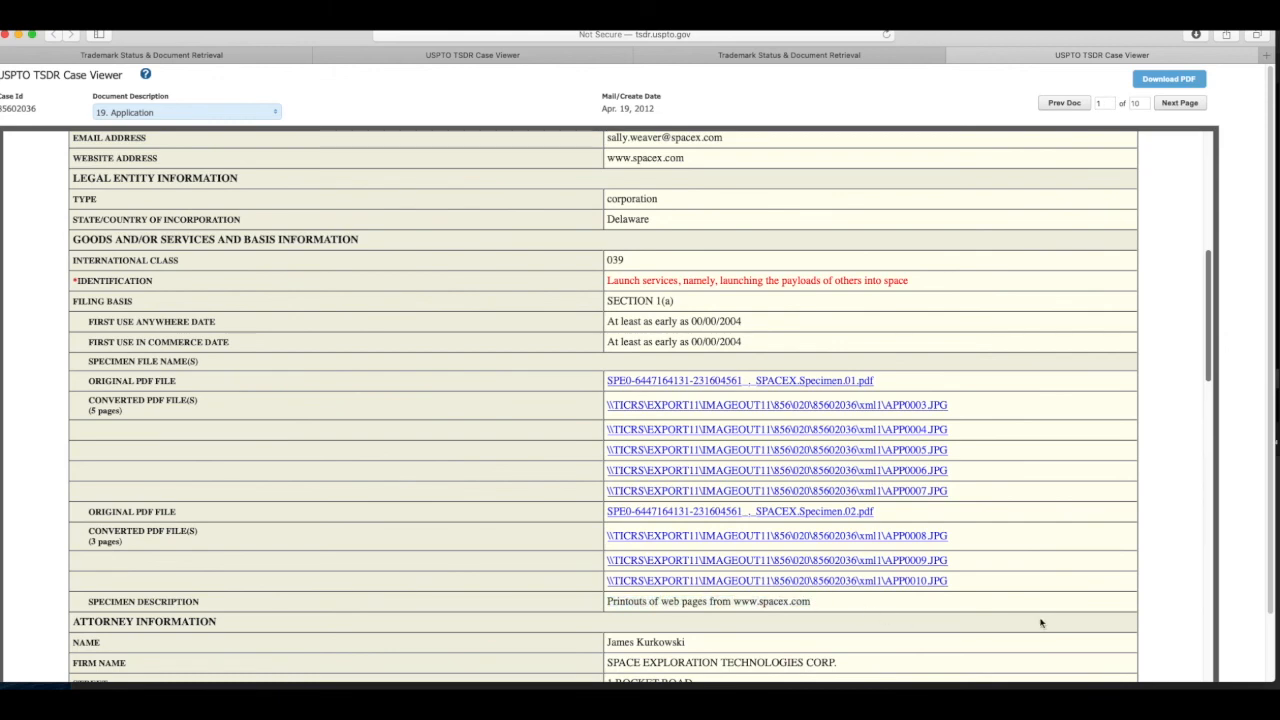
scroll(1043, 623, "down", 5)
scroll(1000, 534, "down", 3)
key("super+w")
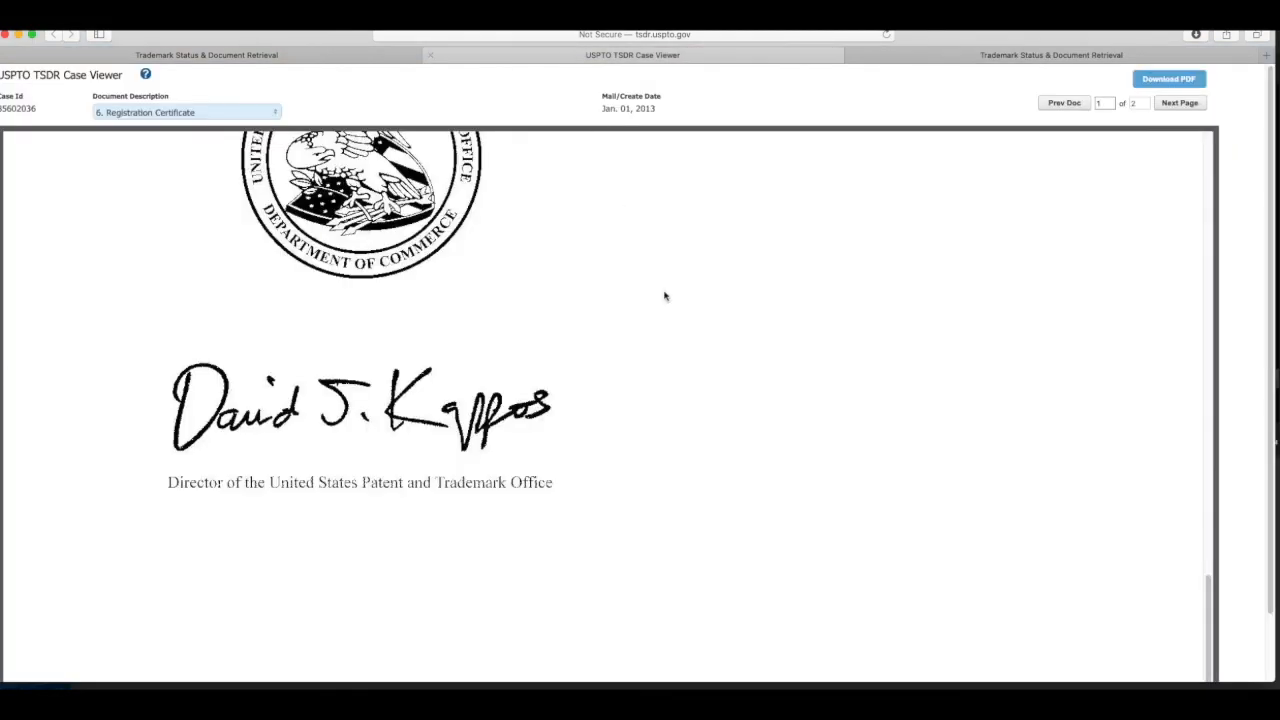
Step: Zoom out the SPACEX certificate to read Reg. No. 4,267,520, registered Jan. 1, 2013
mouse_move(1207, 622)
left_mouse_down()
mouse_move(1205, 190)
mouse_move(1195, 243)
left_mouse_up()
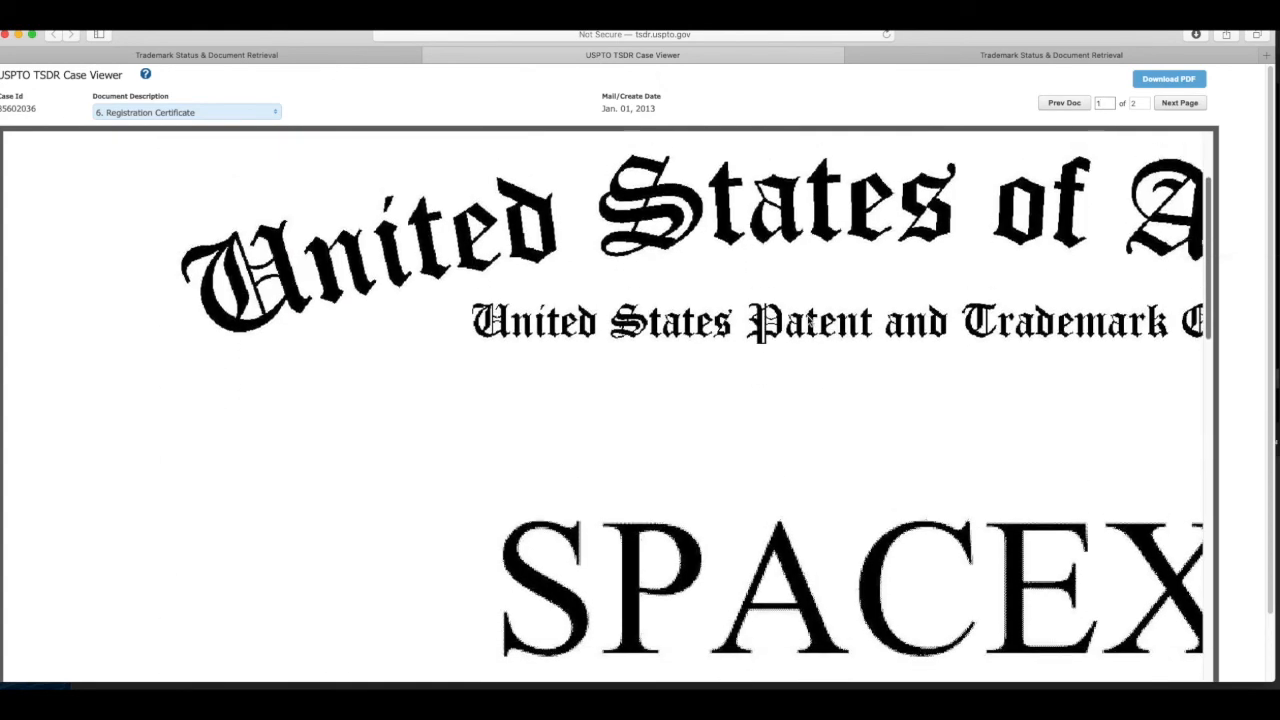
scroll(1030, 340, "up", 3)
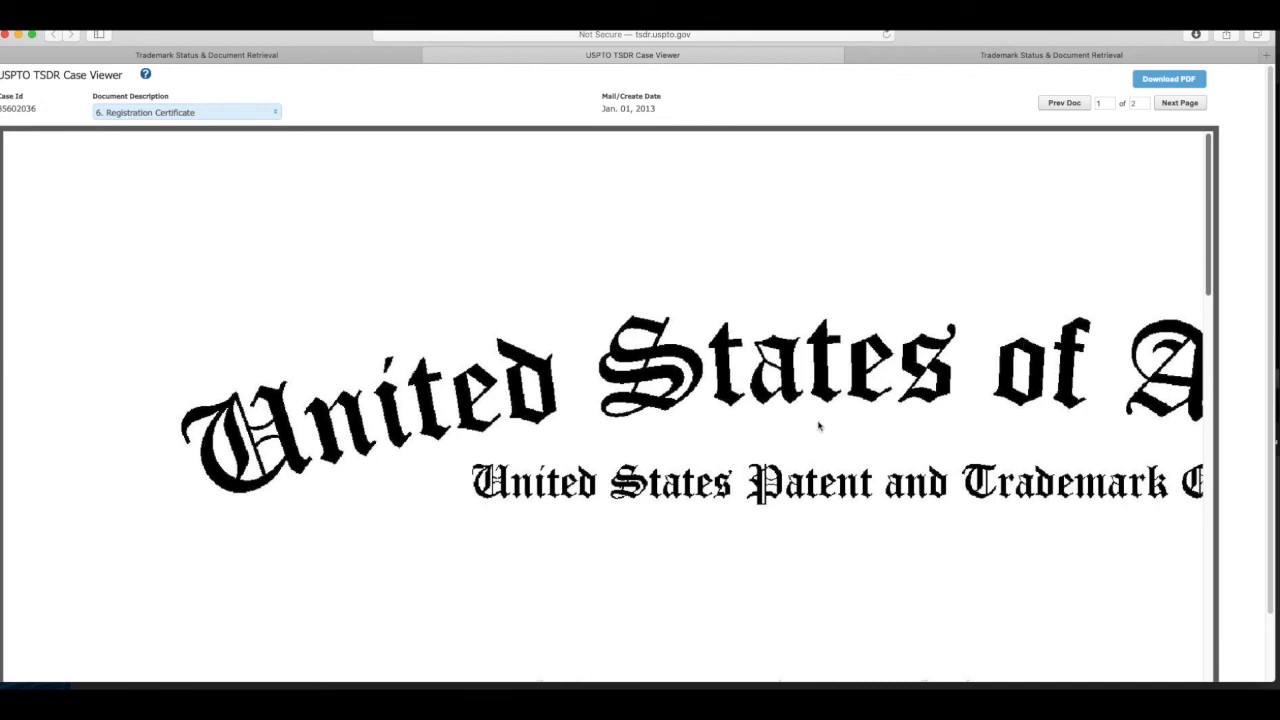
key("super+minus")
key("super+minus")
key("super+minus")
key("super+minus")
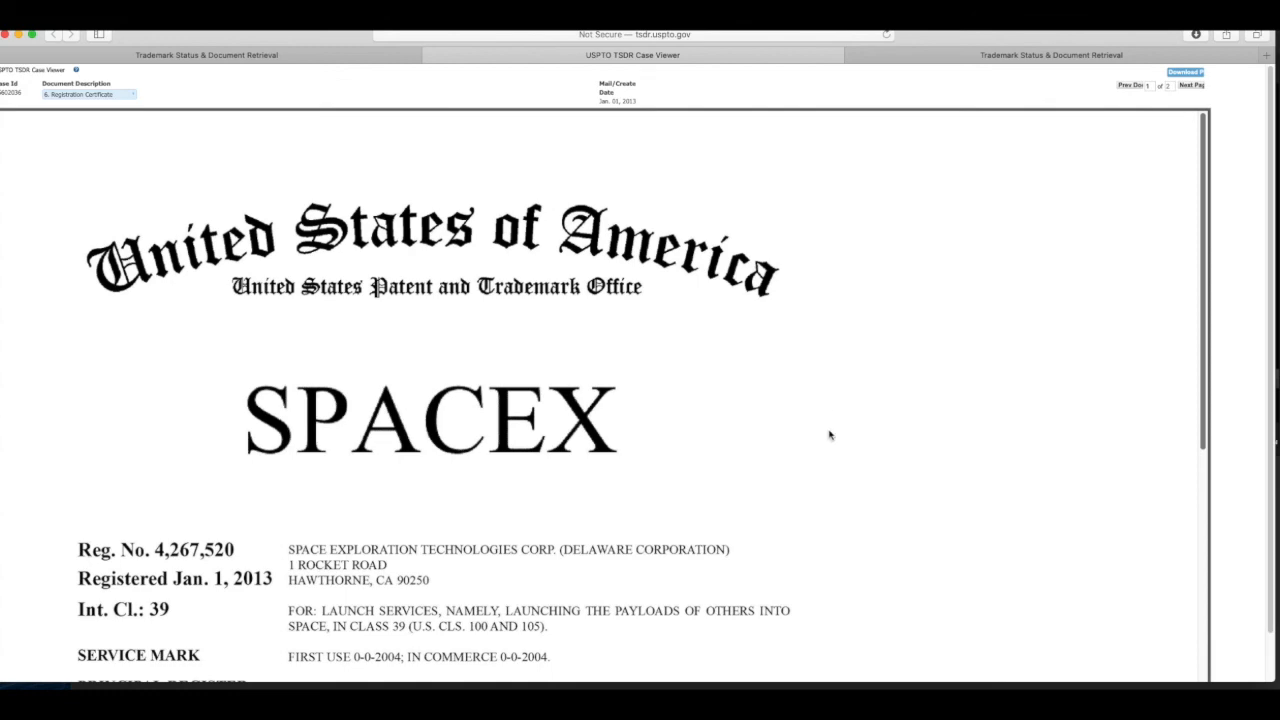
scroll(901, 483, "down", 5)
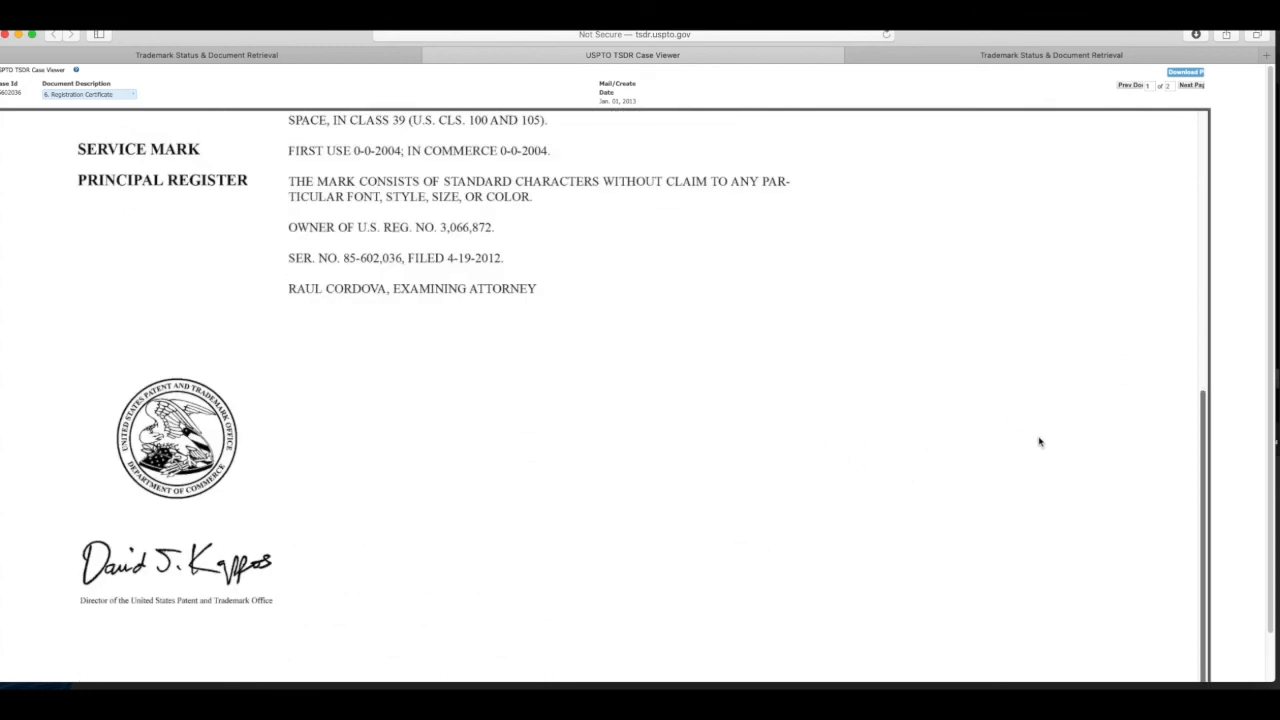
scroll(1040, 443, "up", 5)
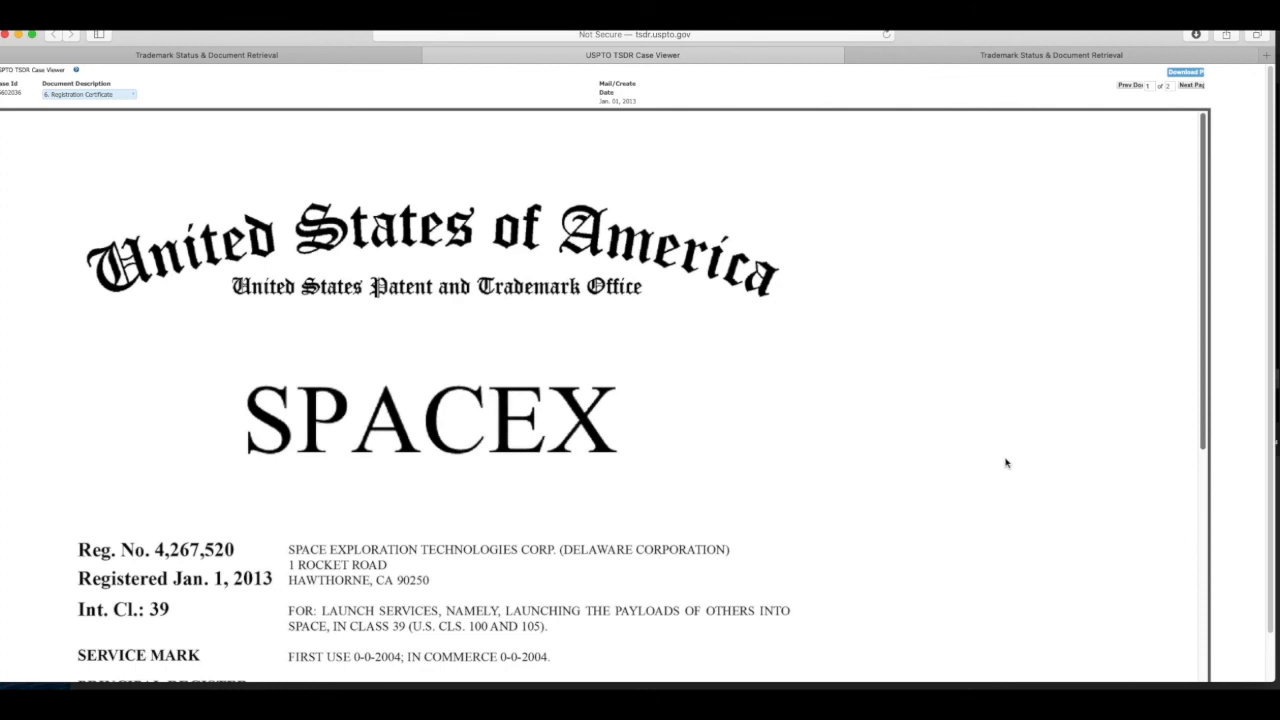
scroll(1055, 478, "down", 5)
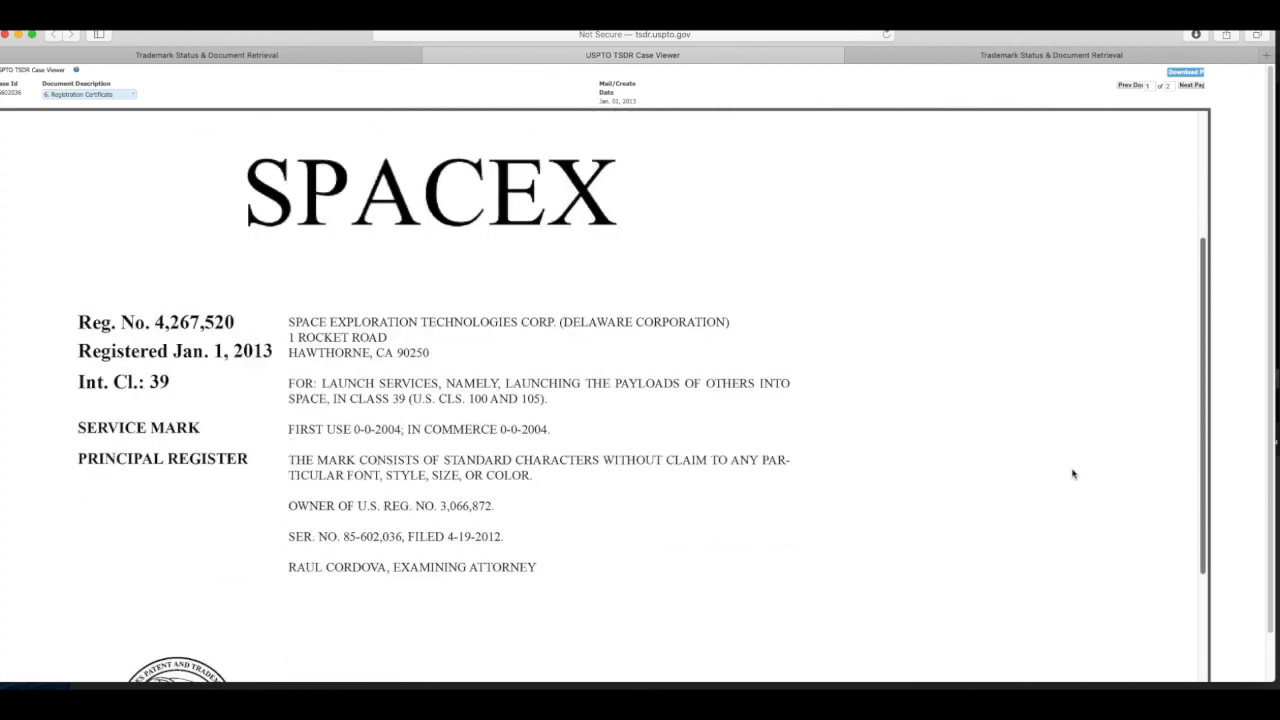
scroll(1068, 476, "down", 3)
scroll(1066, 480, "up", 5)
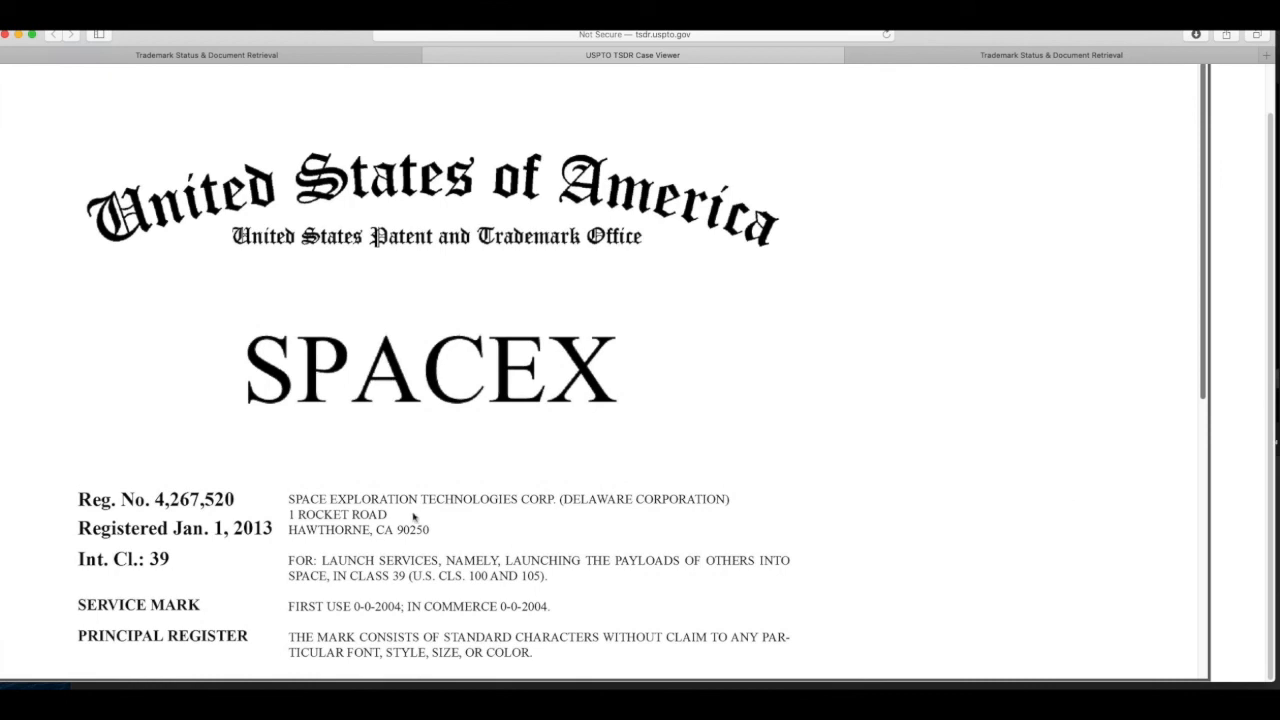